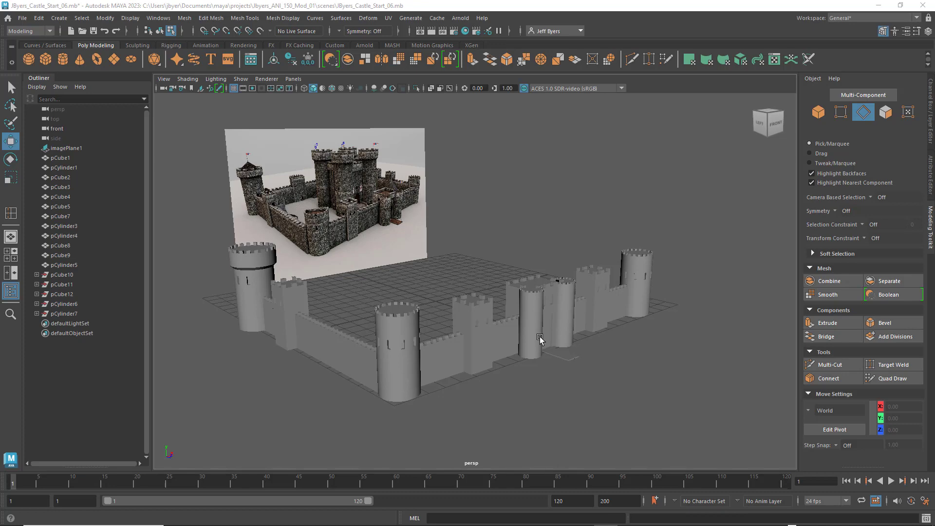
# Create a polygon cone for the roof of the tall corner tower
pyautogui.keyDown('alt'); pyautogui.moveTo(478, 297); pyautogui.dragTo(473, 298); pyautogui.keyUp('alt')
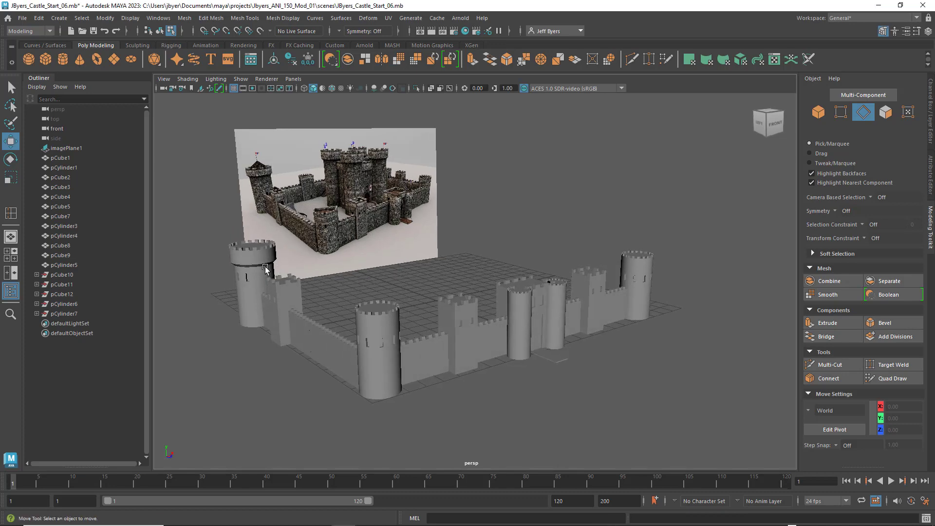
pyautogui.keyDown('alt'); pyautogui.moveTo(266, 269); pyautogui.dragTo(300, 262); pyautogui.keyUp('alt')
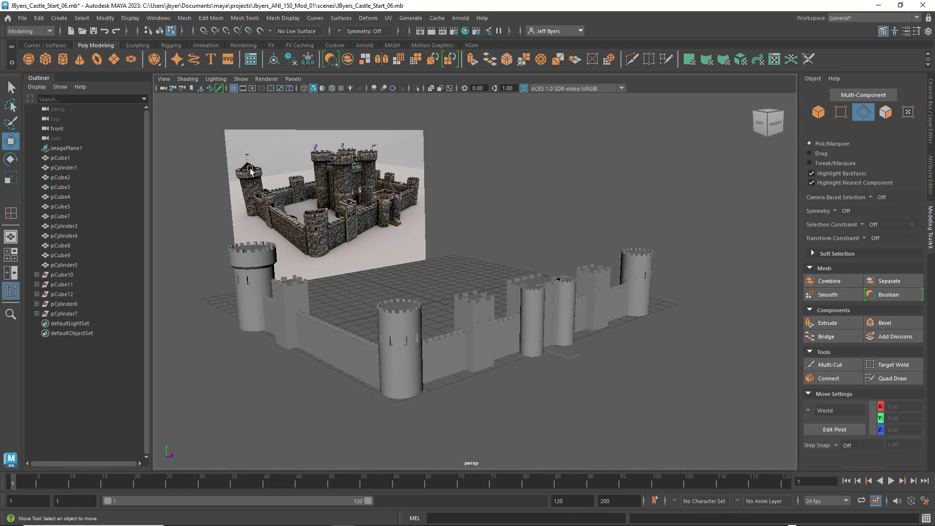
pyautogui.keyDown('alt'); pyautogui.moveTo(283, 217); pyautogui.dragTo(287, 205); pyautogui.keyUp('alt')
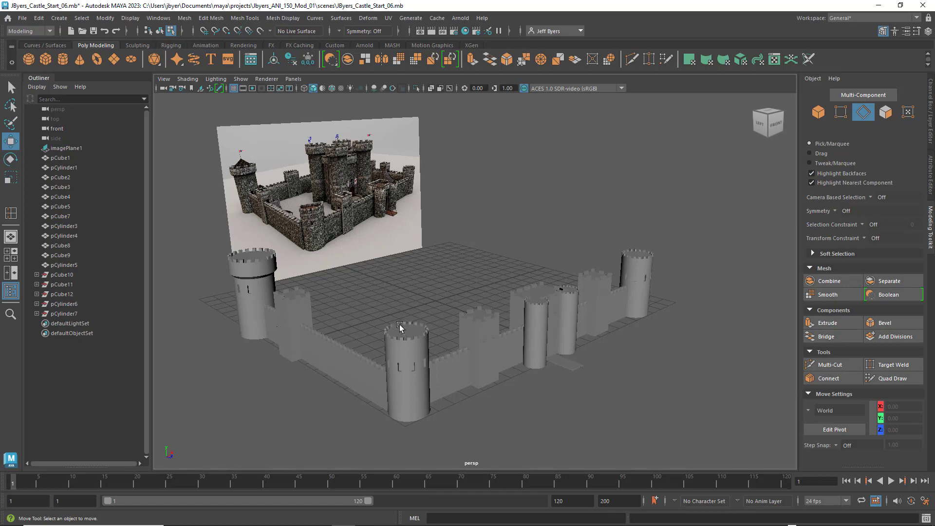
pyautogui.keyDown('alt'); pyautogui.moveTo(501, 217); pyautogui.dragTo(520, 221, button='middle'); pyautogui.keyUp('alt')
pyautogui.scroll(3, 510, 222)
pyautogui.keyDown('alt'); pyautogui.moveTo(510, 222); pyautogui.dragTo(663, 263); pyautogui.keyUp('alt')
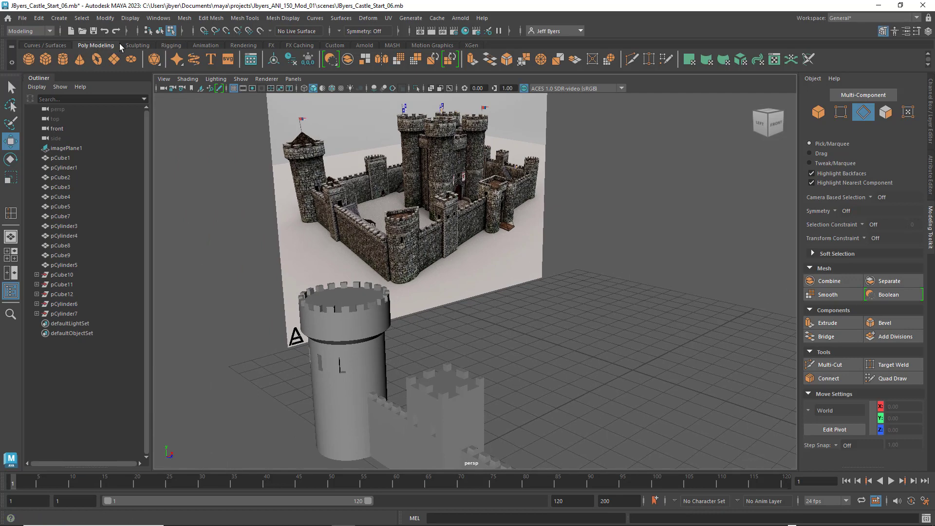
pyautogui.click(80, 59)
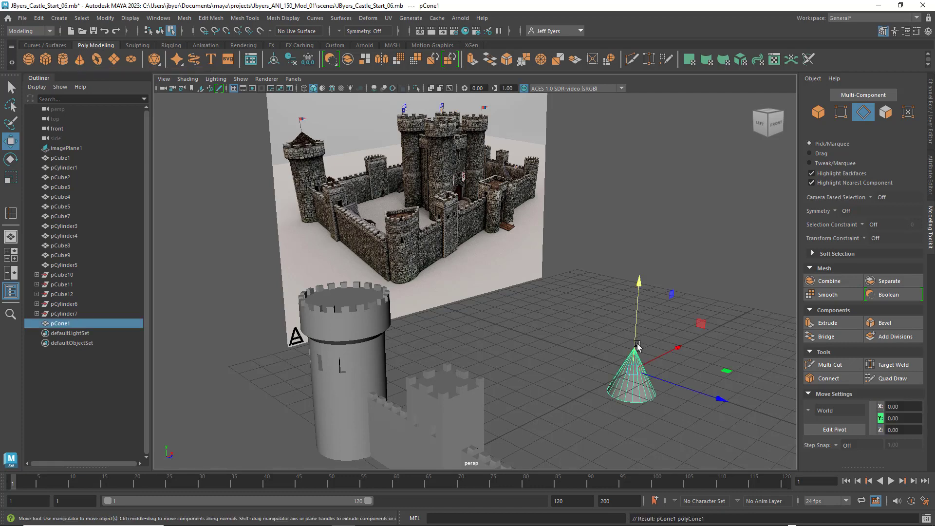
# Raise the cone to about Y 4.98 and move it toward the tall corner tower, to about X -13.38
pyautogui.scroll(-2, 695, 377)
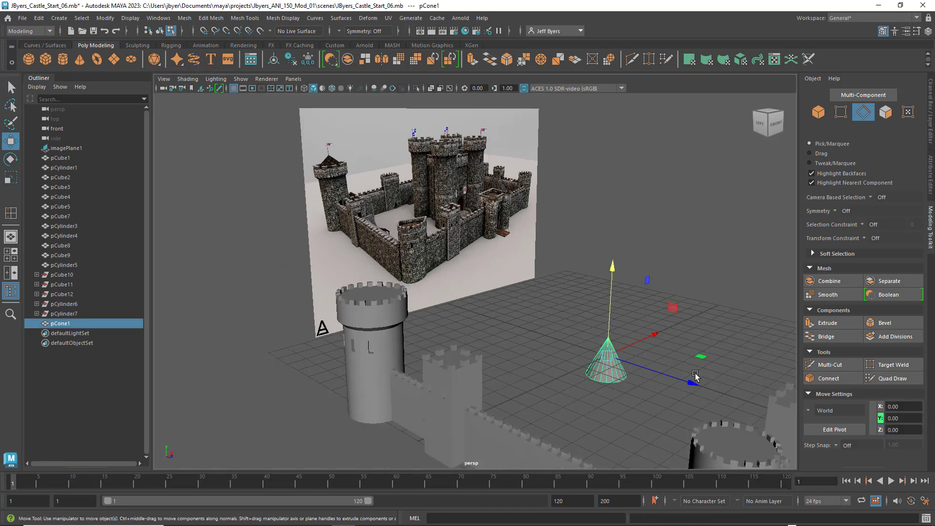
pyautogui.keyDown('alt'); pyautogui.moveTo(670, 366); pyautogui.dragTo(653, 359, button='middle'); pyautogui.keyUp('alt')
pyautogui.moveTo(599, 268); pyautogui.dragTo(621, 158)
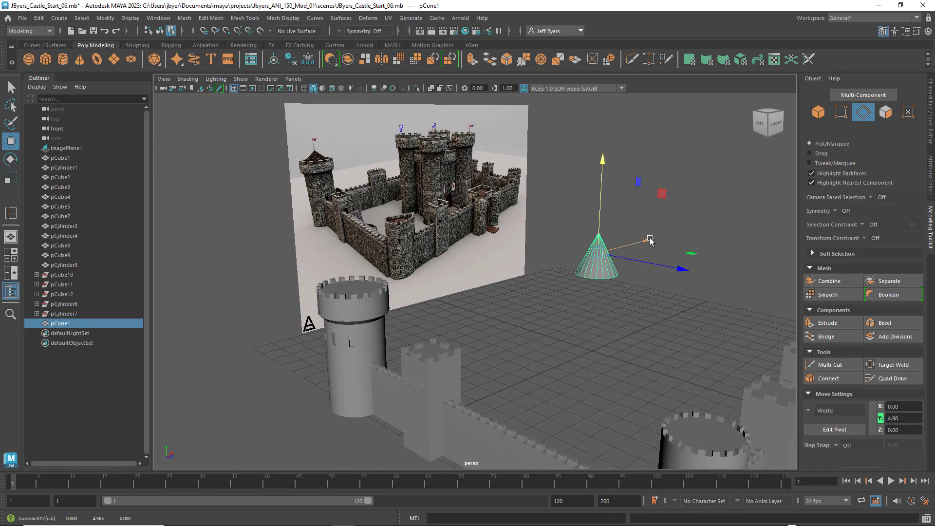
pyautogui.moveTo(644, 240); pyautogui.dragTo(456, 260)
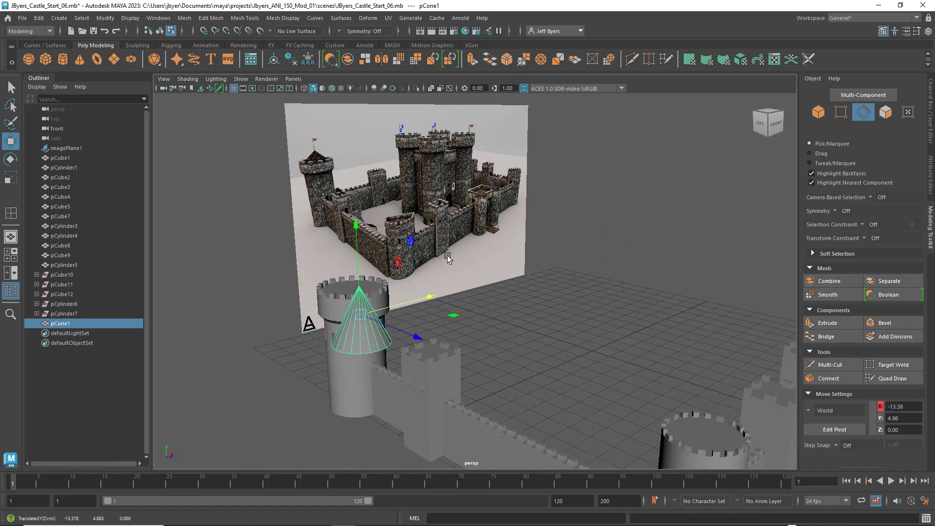
# In the top view, move the cone onto the round corner tower at about X -11.66, Z -3.24
pyautogui.press('space')
pyautogui.press('space')
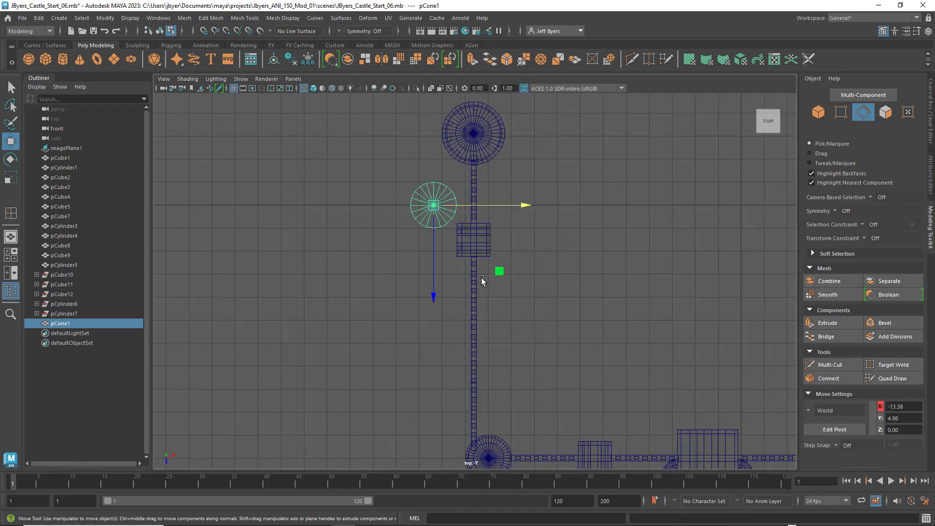
pyautogui.moveTo(433, 298); pyautogui.dragTo(438, 222)
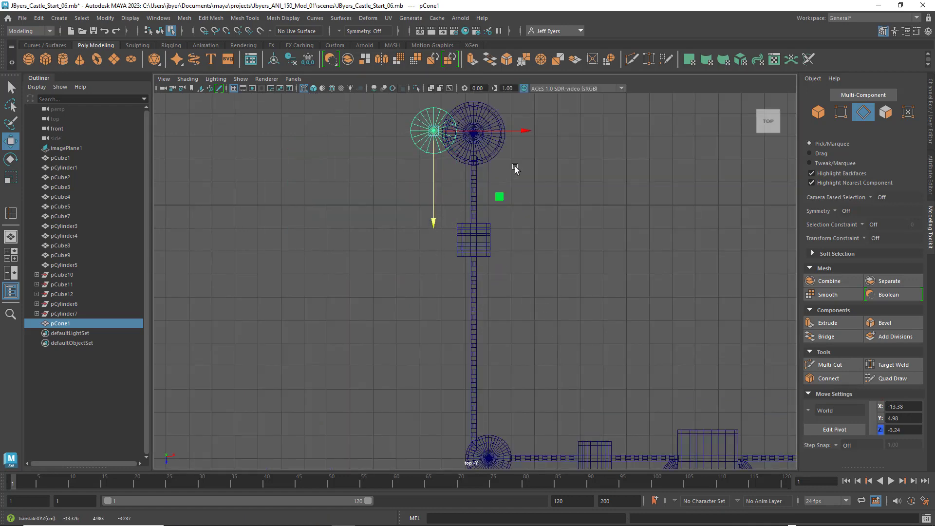
pyautogui.moveTo(526, 130); pyautogui.dragTo(565, 131)
# Shift the cone closer to the tower's centre in the top view, to about X -11.64, Z -3.13
pyautogui.scroll(3, 564, 151)
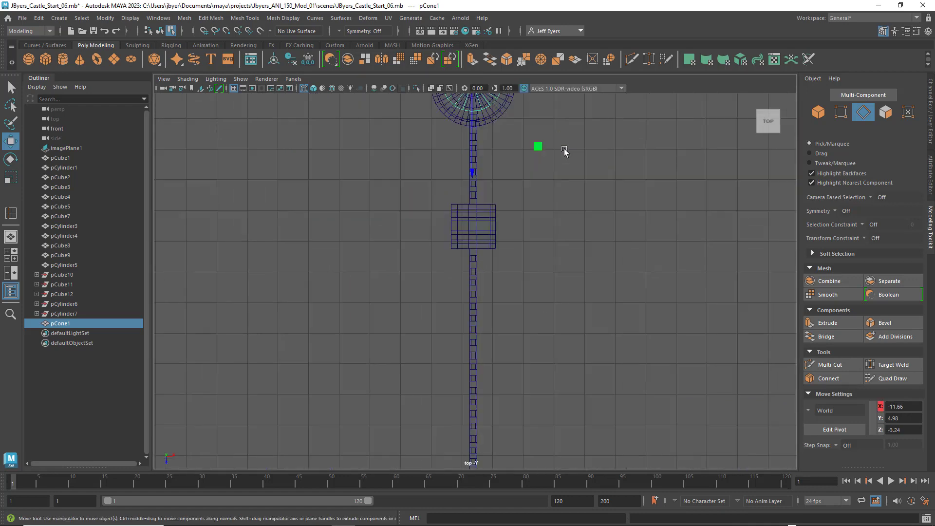
pyautogui.keyDown('alt'); pyautogui.moveTo(592, 158); pyautogui.dragTo(605, 275, button='middle'); pyautogui.keyUp('alt')
pyautogui.keyDown('alt'); pyautogui.moveTo(605, 275); pyautogui.dragTo(626, 242, button='right'); pyautogui.keyUp('alt')
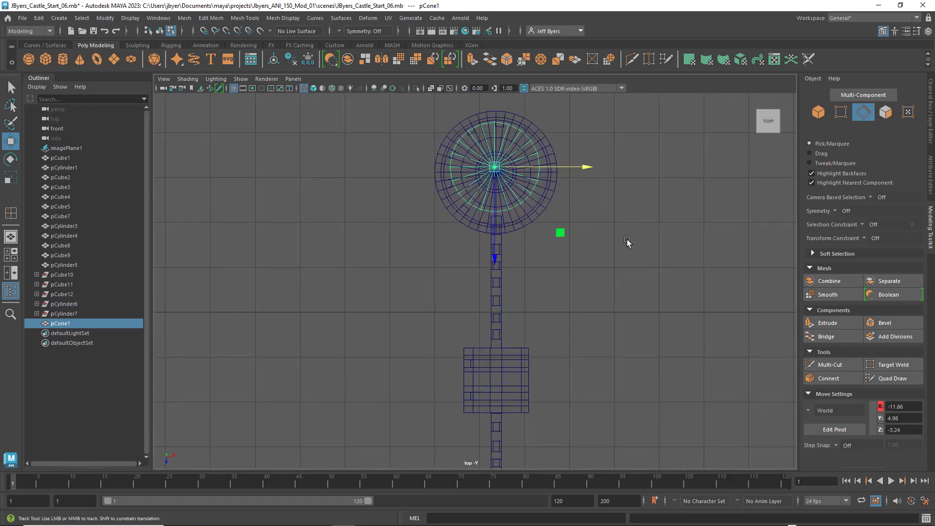
pyautogui.keyDown('alt'); pyautogui.moveTo(626, 242); pyautogui.dragTo(625, 353, button='middle'); pyautogui.keyUp('alt')
pyautogui.keyDown('alt'); pyautogui.moveTo(625, 353); pyautogui.dragTo(684, 253, button='right'); pyautogui.keyUp('alt')
pyautogui.keyDown('alt'); pyautogui.moveTo(674, 270); pyautogui.dragTo(605, 237, button='middle'); pyautogui.keyUp('alt')
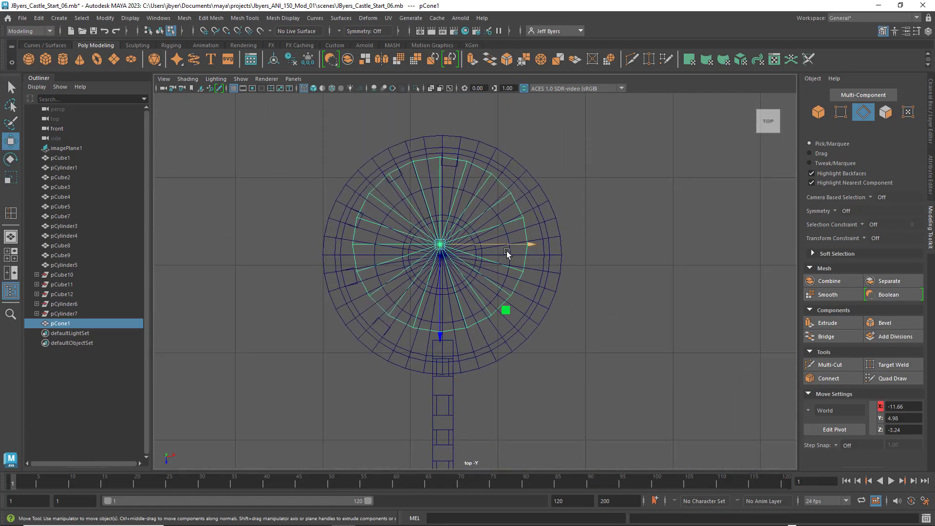
pyautogui.moveTo(439, 329); pyautogui.dragTo(469, 333)
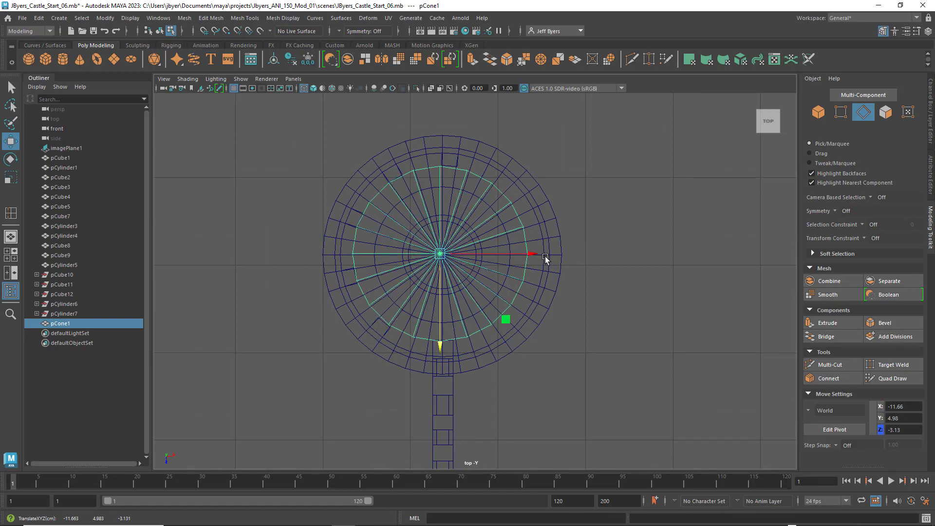
pyautogui.moveTo(537, 253)
pyautogui.mouseDown()
pyautogui.moveTo(578, 255)
pyautogui.moveTo(528, 270)
pyautogui.moveTo(539, 269)
pyautogui.mouseUp()
# Align the cone's tip exactly with the tower's centre point at about X -11.637, Z -3.119, and return to the perspective view
pyautogui.scroll(10, 538, 269)
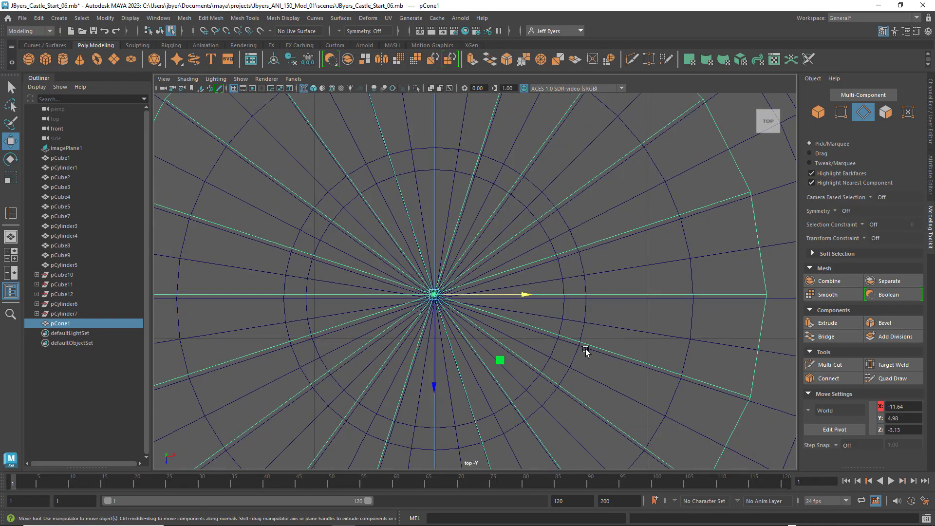
pyautogui.scroll(1, 586, 349)
pyautogui.keyDown('alt'); pyautogui.moveTo(570, 339); pyautogui.dragTo(628, 275, button='middle'); pyautogui.keyUp('alt')
pyautogui.scroll(7, 614, 278)
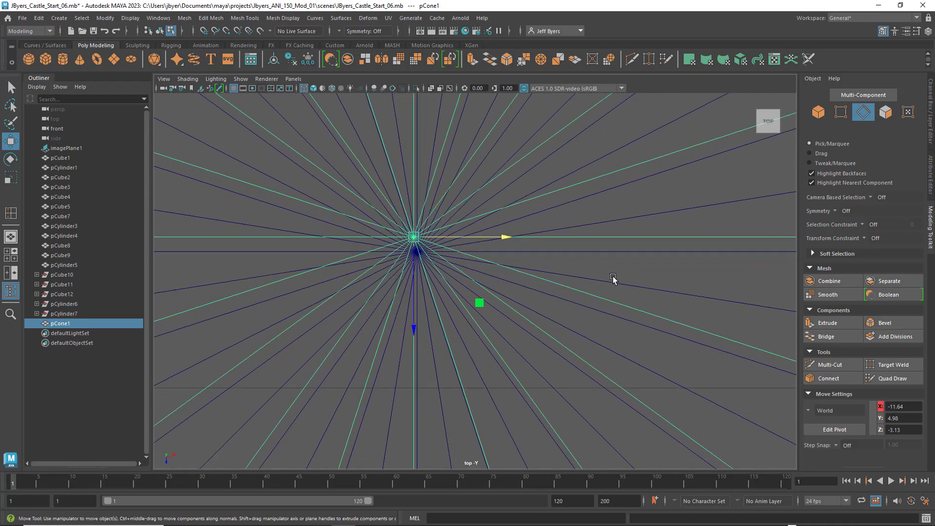
pyautogui.keyDown('alt'); pyautogui.moveTo(500, 264); pyautogui.dragTo(538, 328, button='middle'); pyautogui.keyUp('alt')
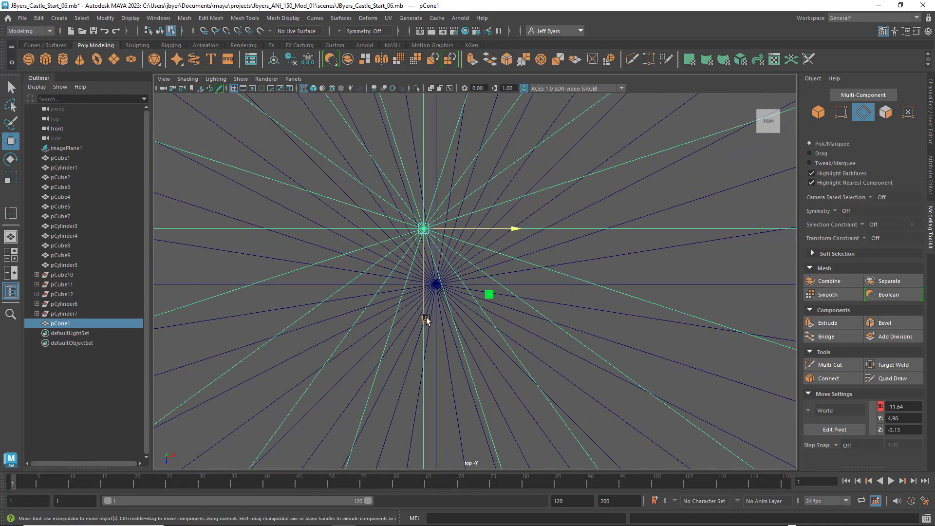
pyautogui.moveTo(425, 319); pyautogui.dragTo(432, 371)
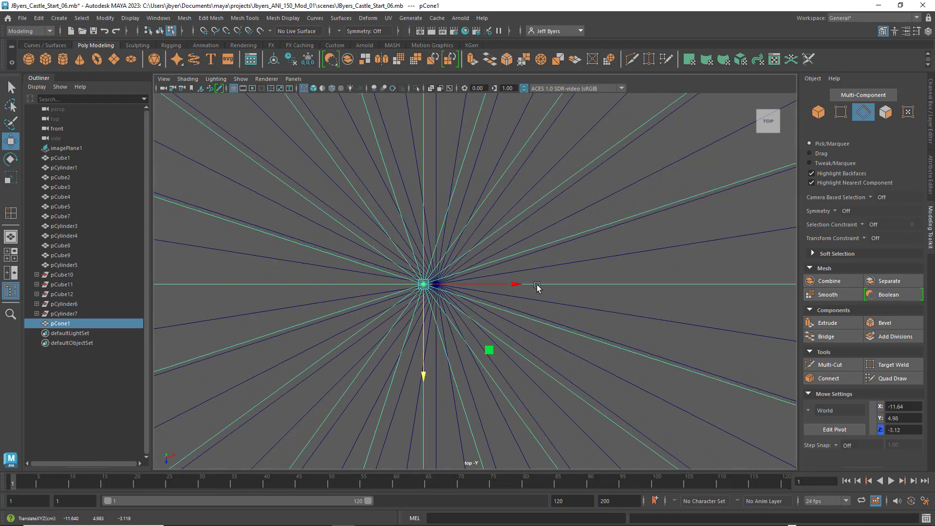
pyautogui.moveTo(516, 284); pyautogui.dragTo(528, 283)
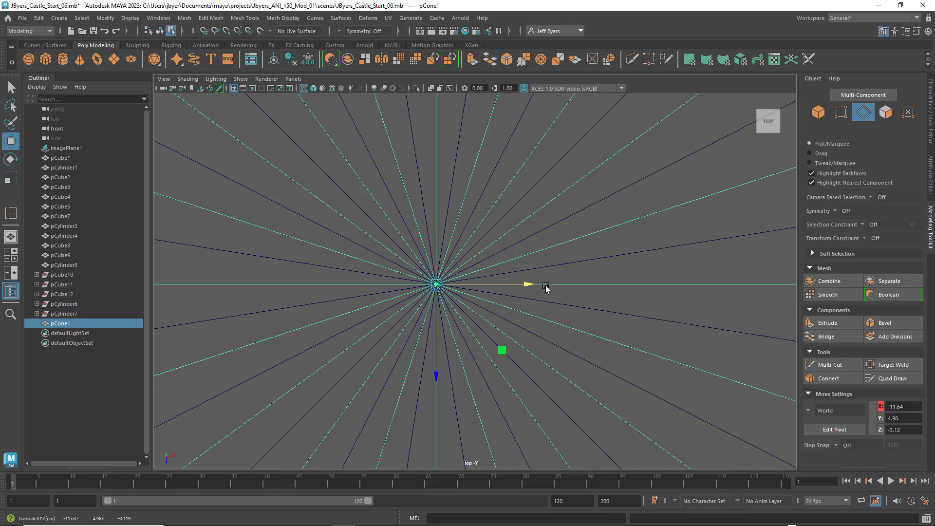
pyautogui.scroll(-10, 589, 302)
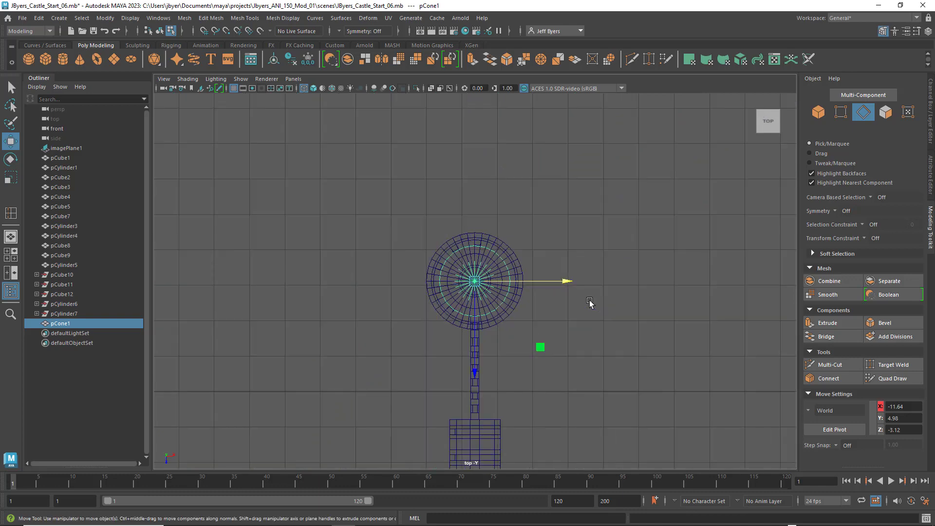
pyautogui.click(608, 239)
pyautogui.press('space')
pyautogui.press('space')
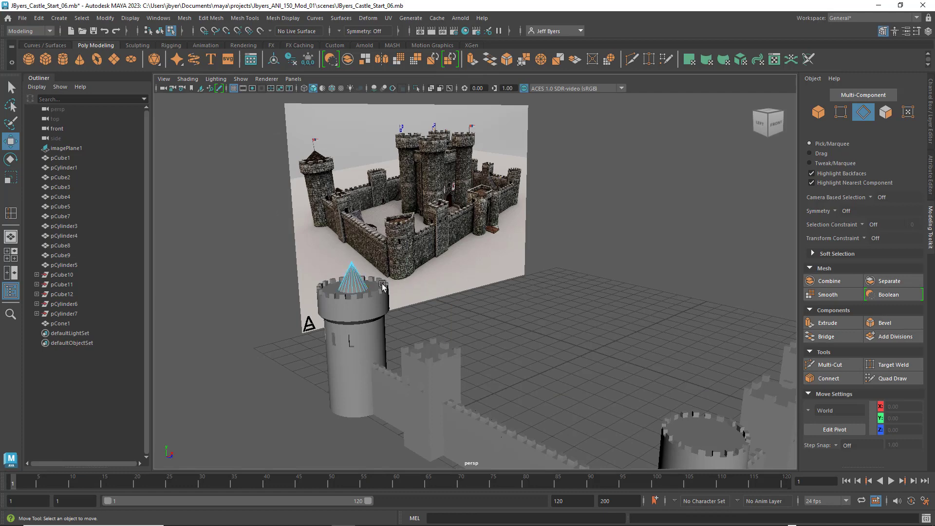
# Select the cone and, in the front view, raise it to the tower's battlements at about Y 5.85
pyautogui.moveTo(351, 247); pyautogui.dragTo(341, 308, button='right')
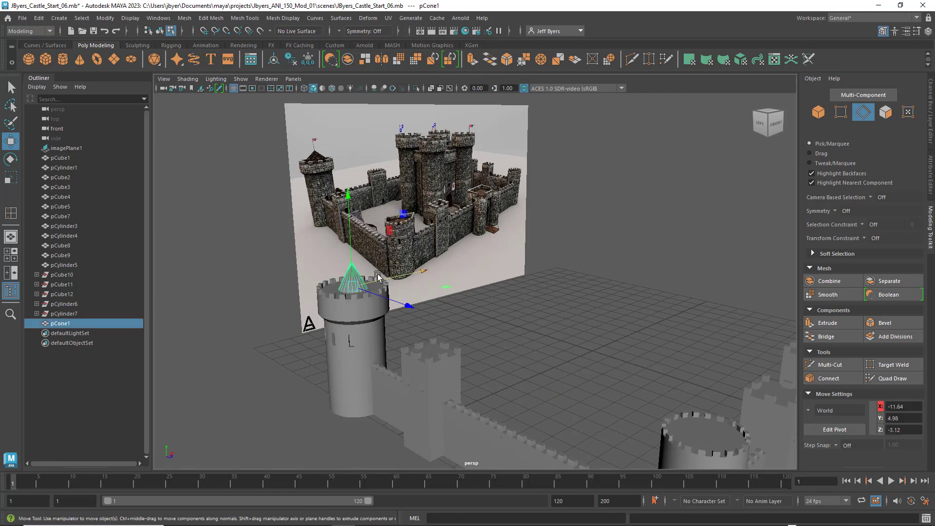
pyautogui.press('space')
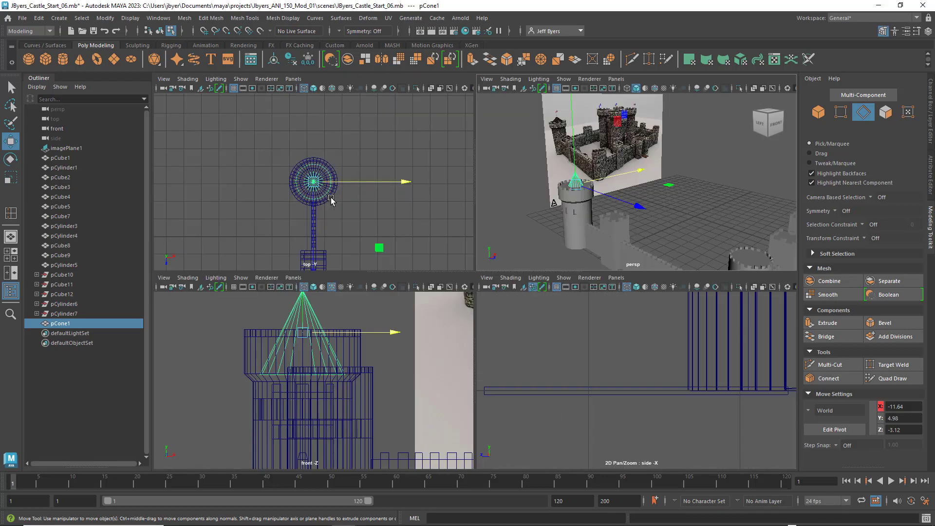
pyautogui.press('space')
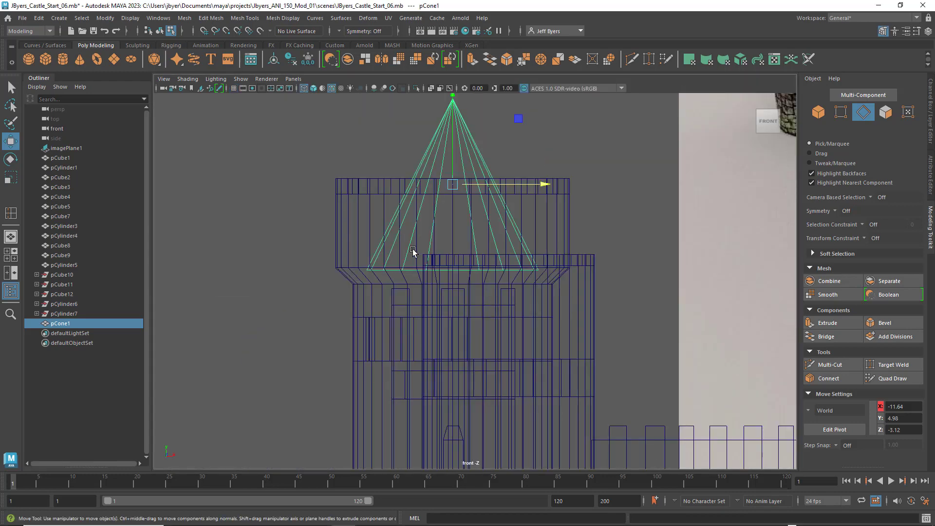
pyautogui.scroll(-5, 485, 186)
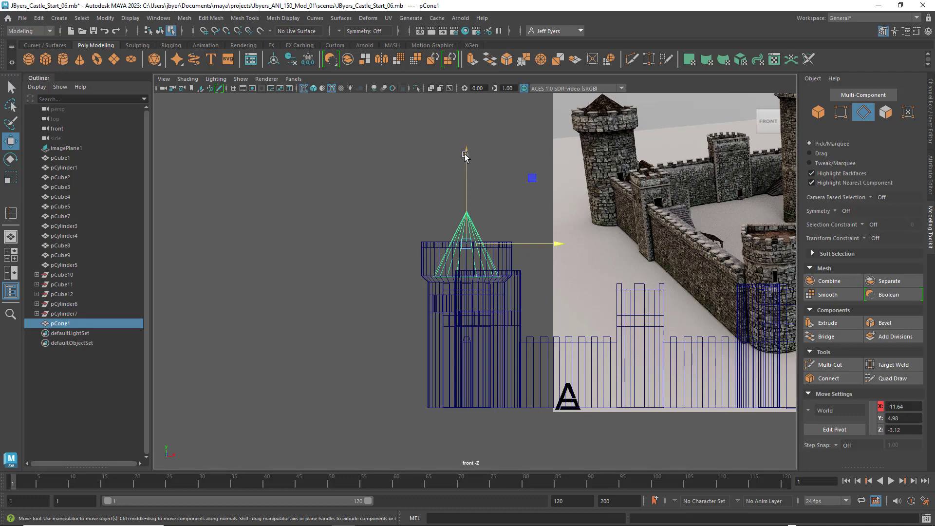
pyautogui.moveTo(470, 154); pyautogui.dragTo(471, 127)
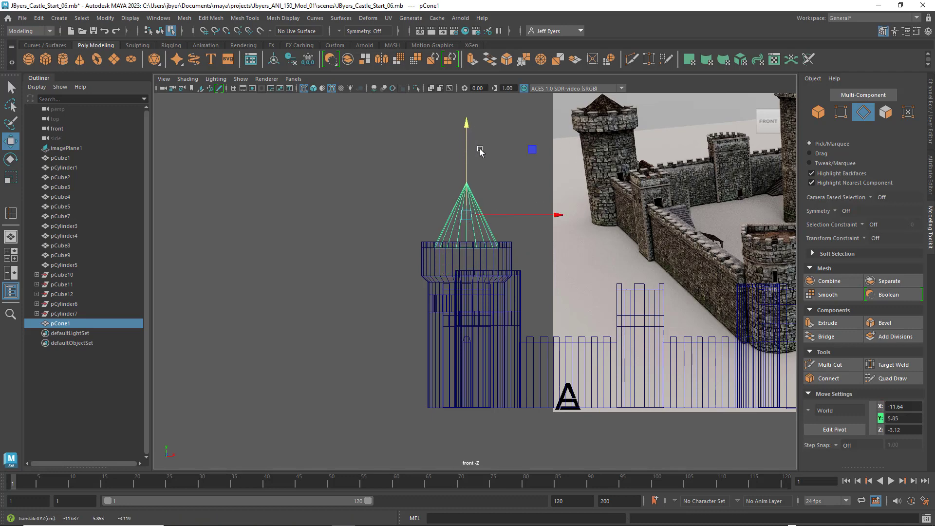
# Fine-tune the cone's height to about Y 5.87 so its base lines up with the bottom of the battlements
pyautogui.scroll(4, 487, 160)
pyautogui.scroll(3, 492, 169)
pyautogui.keyDown('alt'); pyautogui.moveTo(492, 178); pyautogui.dragTo(480, 403, button='middle'); pyautogui.keyUp('alt')
pyautogui.scroll(2, 479, 385)
pyautogui.keyDown('alt'); pyautogui.moveTo(460, 262); pyautogui.dragTo(483, 201, button='middle'); pyautogui.keyUp('alt')
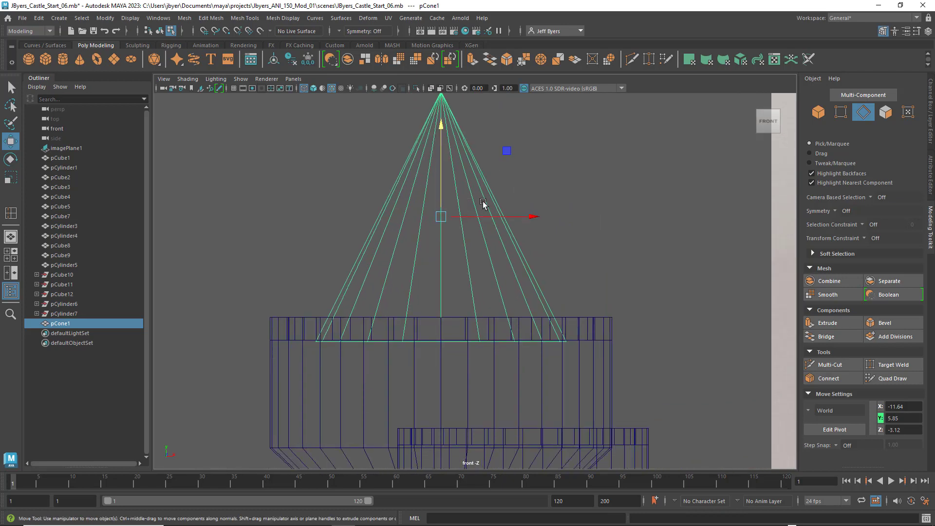
pyautogui.press('4')
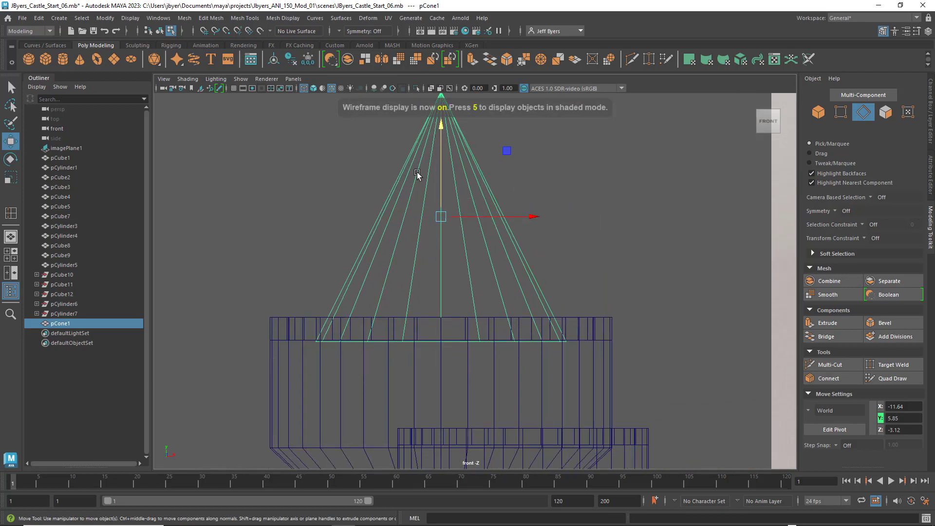
pyautogui.moveTo(440, 125); pyautogui.dragTo(442, 124)
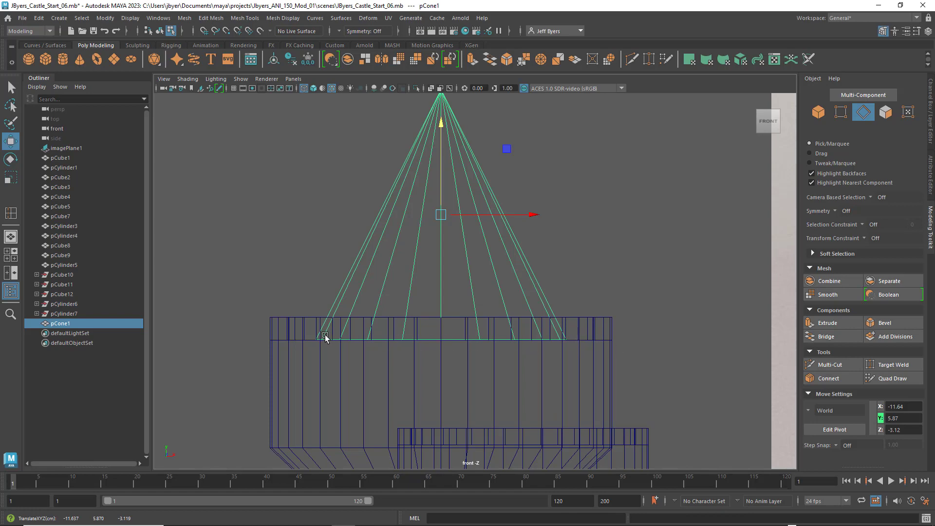
# Examine in the perspective view how the cone sits within the corner tower's battlements
pyautogui.press('space')
pyautogui.press('space')
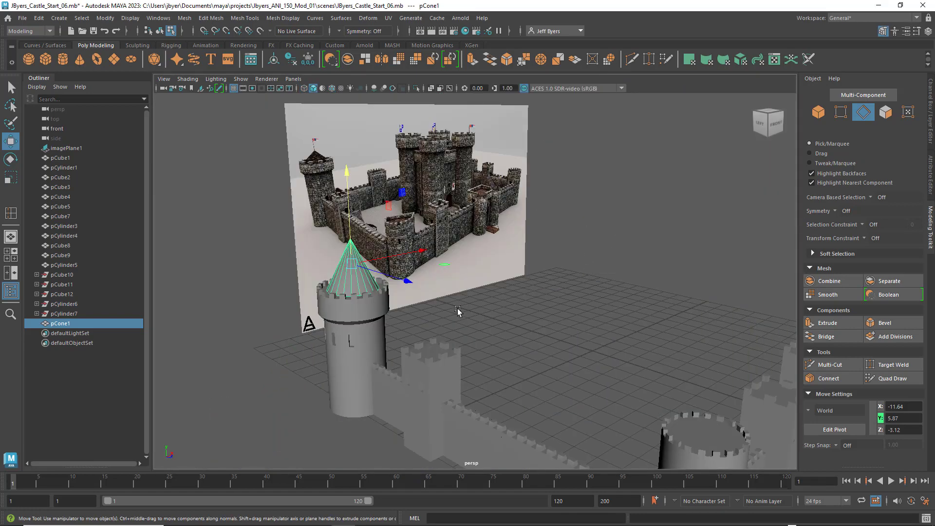
pyautogui.scroll(3, 465, 316)
pyautogui.keyDown('alt'); pyautogui.moveTo(501, 312); pyautogui.dragTo(504, 316); pyautogui.keyUp('alt')
pyautogui.keyDown('alt'); pyautogui.moveTo(509, 316); pyautogui.dragTo(578, 331, button='middle'); pyautogui.keyUp('alt')
pyautogui.keyDown('alt'); pyautogui.moveTo(578, 331); pyautogui.dragTo(609, 294); pyautogui.keyUp('alt')
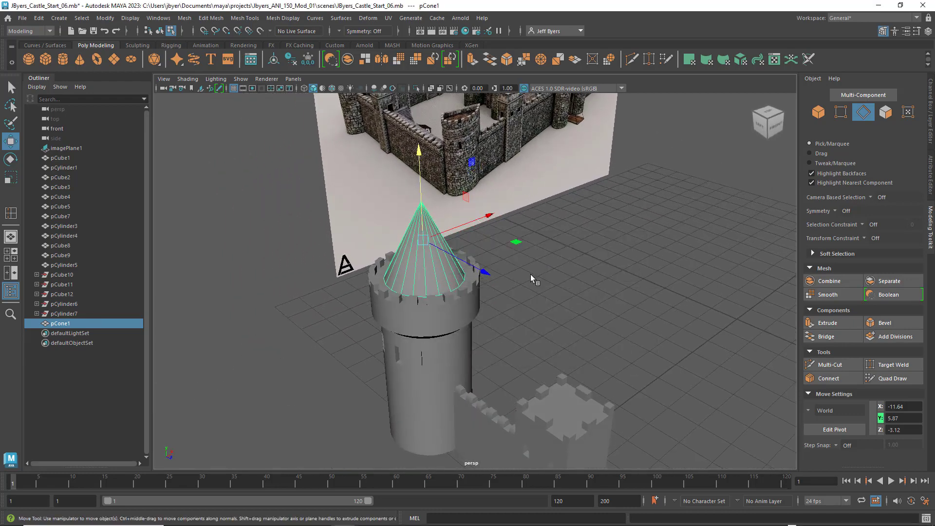
# Try to scale the whole cone uniformly to about 1.30 in the front view, and undo the scaling
pyautogui.press('space')
pyautogui.press('space')
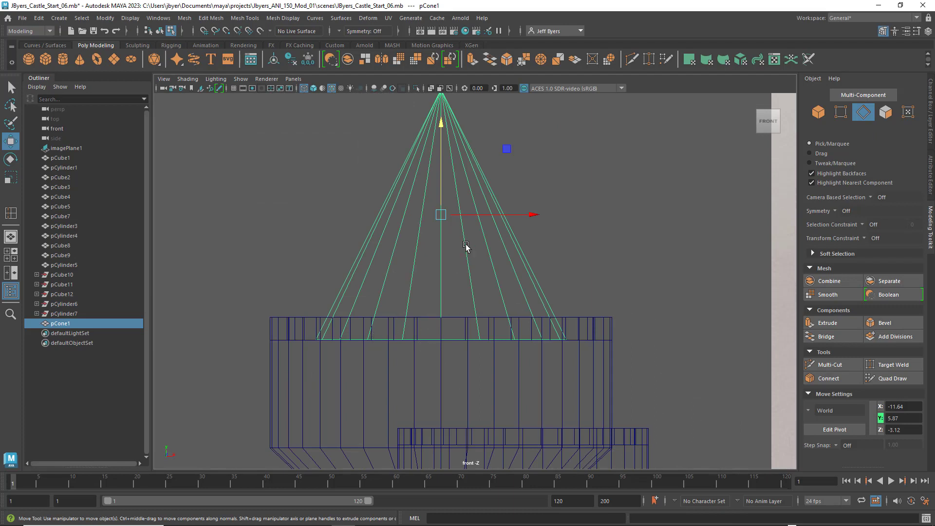
pyautogui.press('e')
pyautogui.press('r')
pyautogui.moveTo(441, 214); pyautogui.dragTo(509, 229)
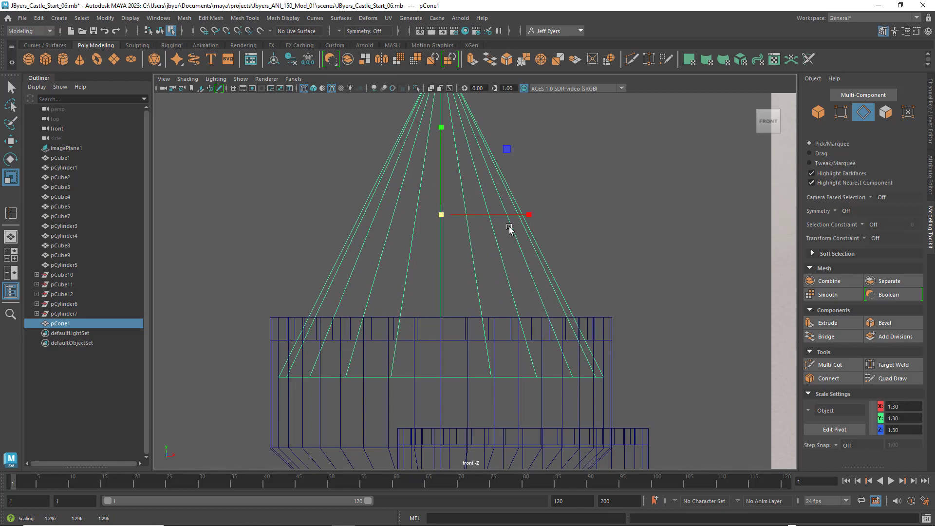
pyautogui.hotkey('ctrl', 'z')
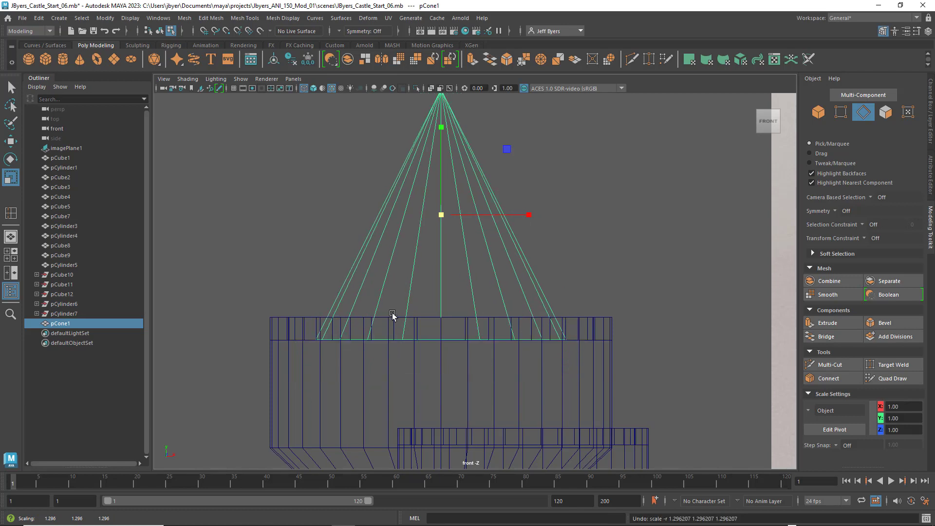
# Select only the vertices around the cone's base in the front view and bring up the perspective view
pyautogui.moveTo(408, 264); pyautogui.dragTo(359, 246, button='right')
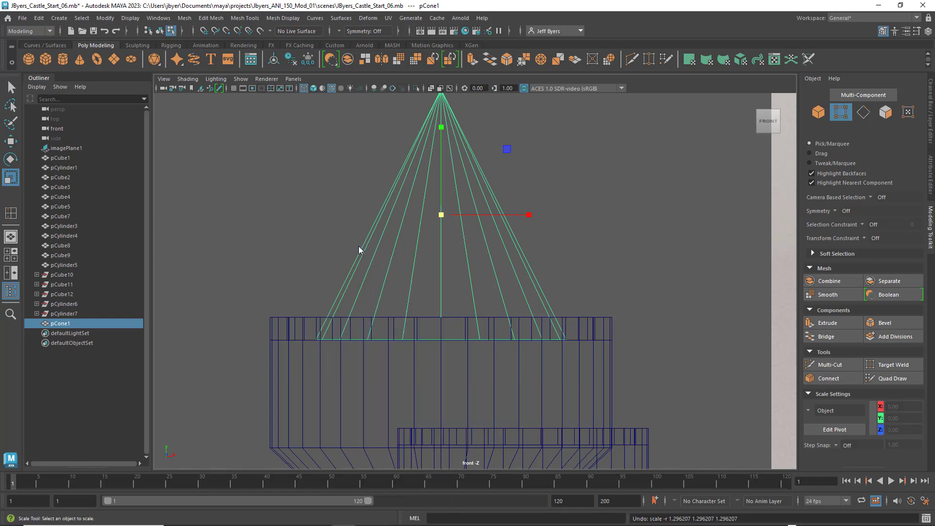
pyautogui.moveTo(245, 301); pyautogui.dragTo(663, 375)
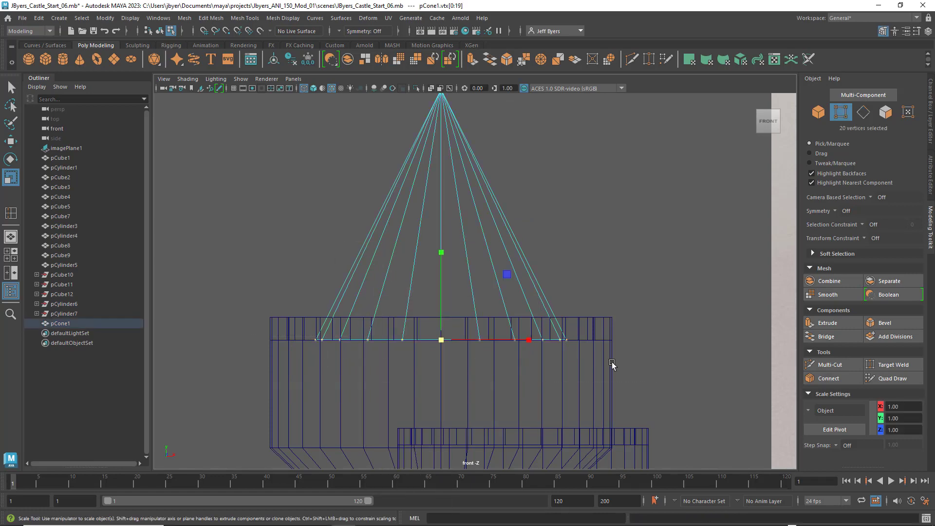
pyautogui.press('space')
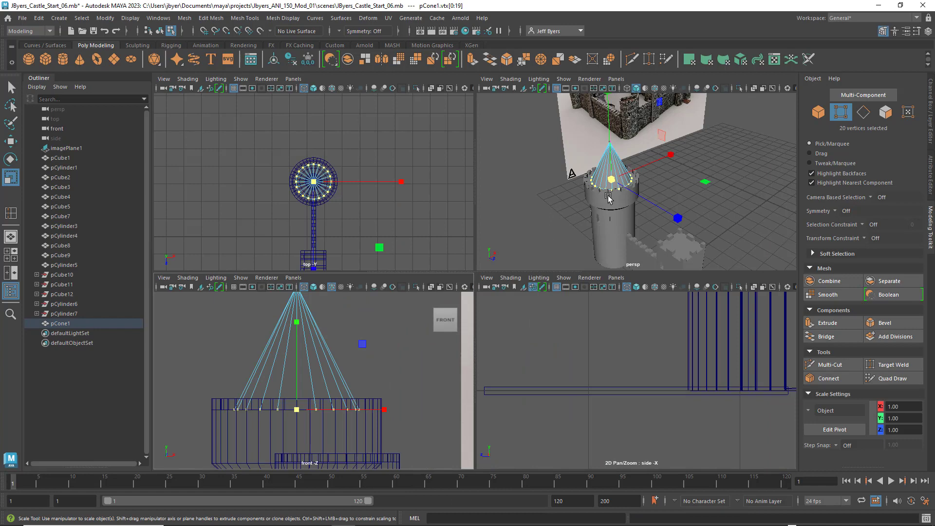
pyautogui.press('space')
# Try scaling the cone's base vertices along Z alone and along X alone, undoing each scaling
pyautogui.moveTo(486, 312); pyautogui.dragTo(512, 322)
pyautogui.hotkey('ctrl', 'z')
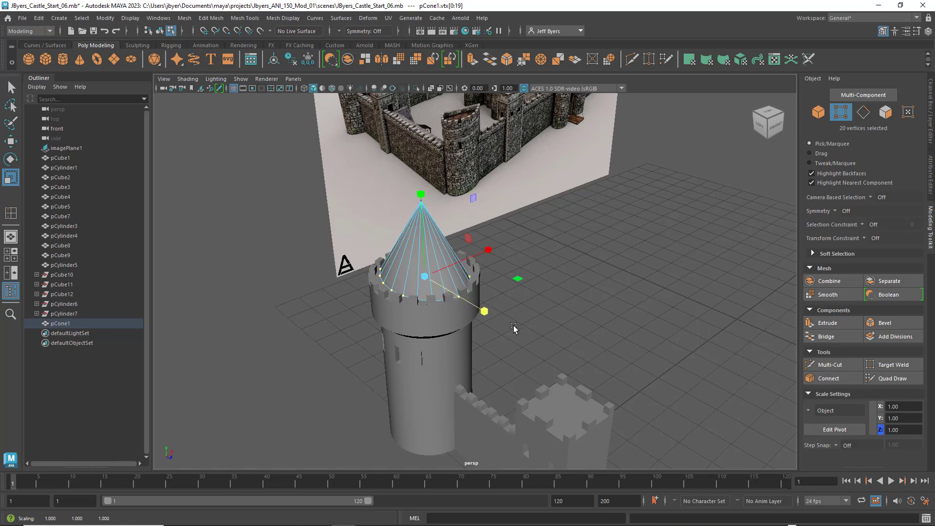
pyautogui.moveTo(489, 250); pyautogui.dragTo(534, 243)
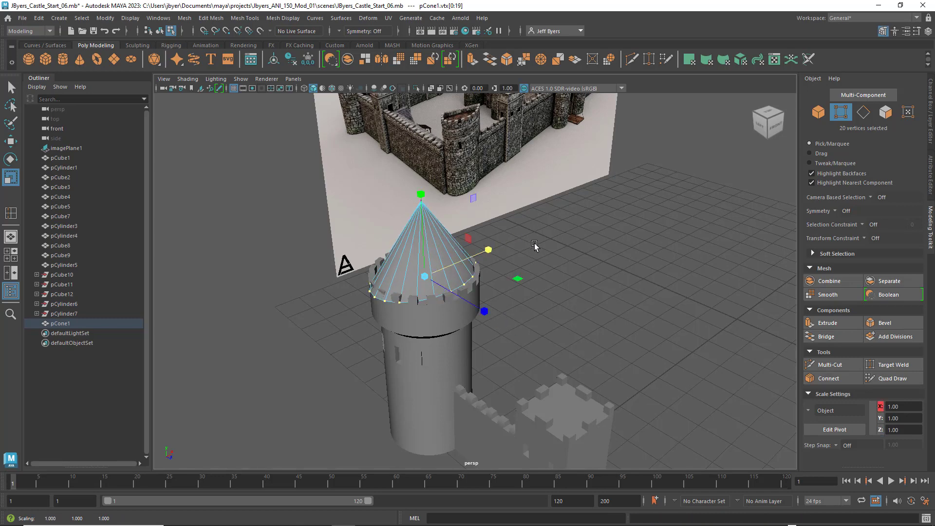
pyautogui.hotkey('ctrl', 'z')
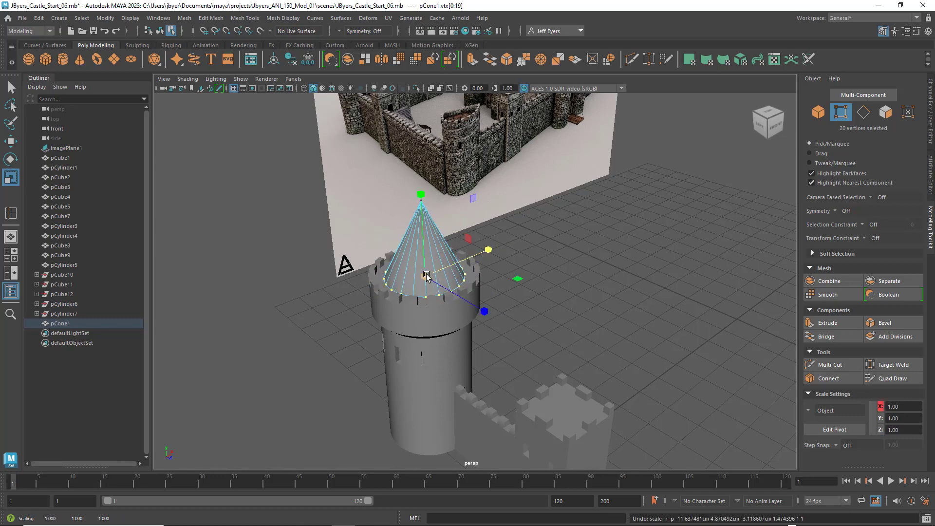
# Scale the cone's base vertices outward in X and Z together by about 1.24, leaving Y at 1
pyautogui.moveTo(423, 276); pyautogui.dragTo(436, 275)
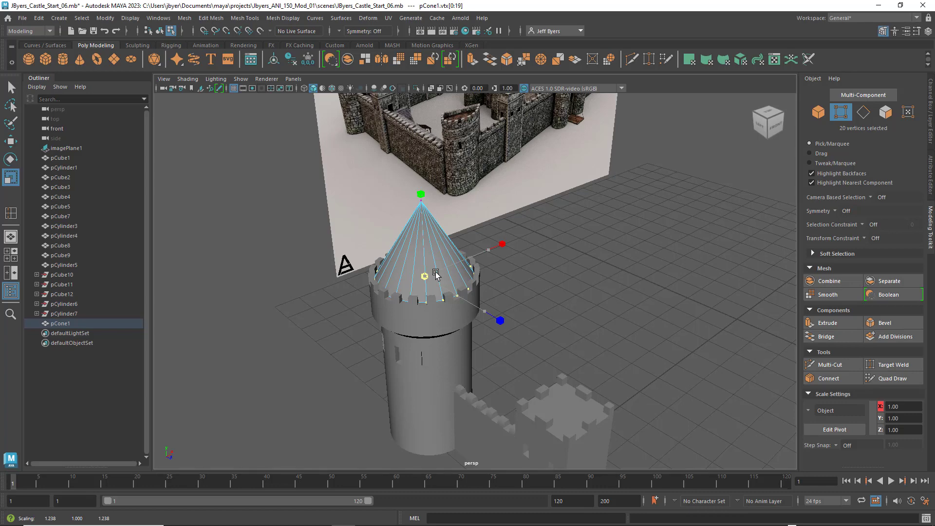
pyautogui.moveTo(436, 275); pyautogui.dragTo(435, 275)
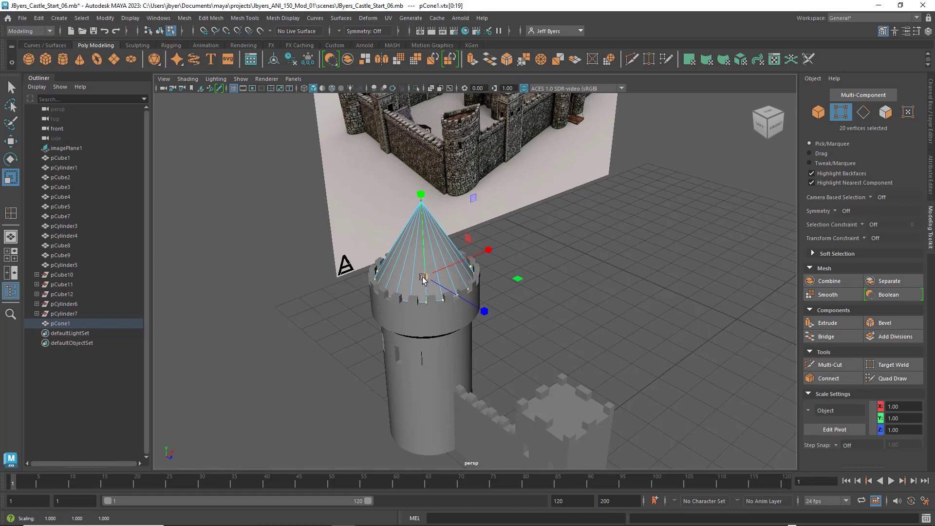
pyautogui.moveTo(423, 275); pyautogui.dragTo(422, 275)
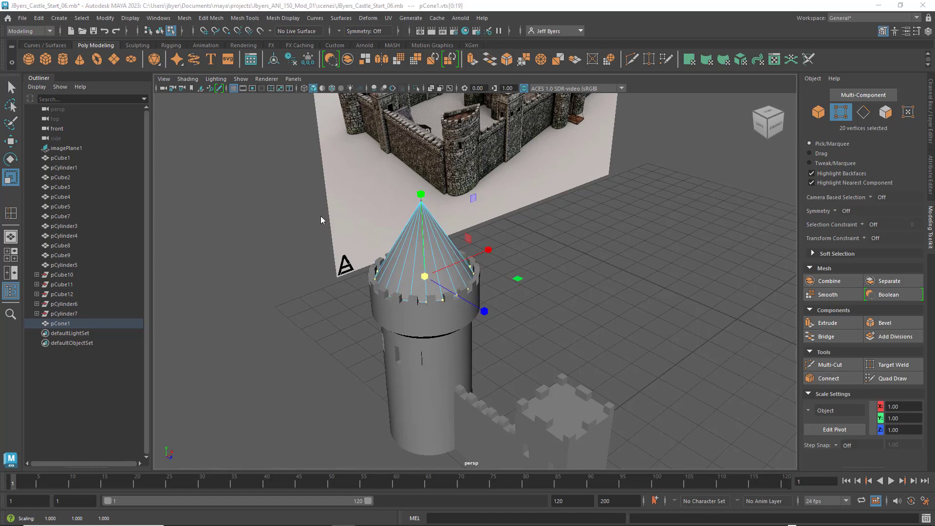
# In the top view, widen the cone's base ring in X and Z by about 1.02 to fit inside the battlements
pyautogui.press('space')
pyautogui.press('space')
pyautogui.press('f')
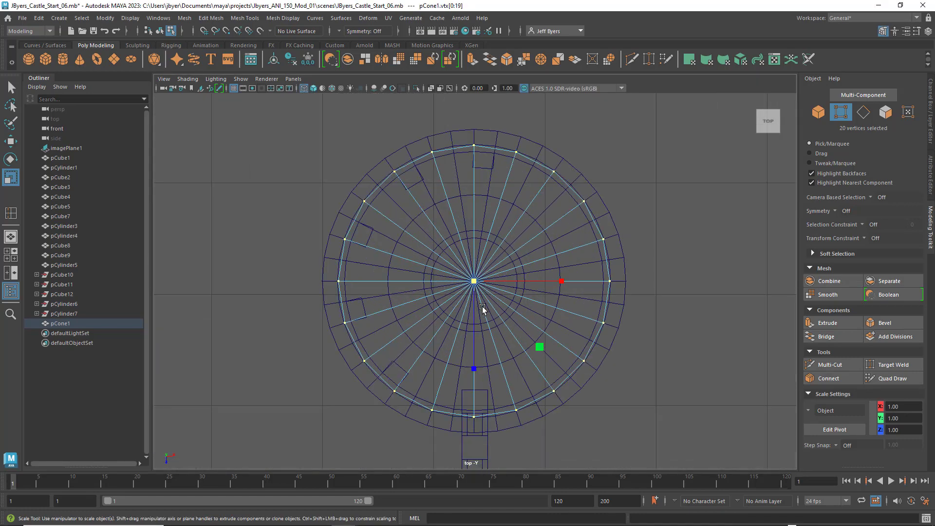
pyautogui.scroll(2, 481, 297)
pyautogui.moveTo(473, 282); pyautogui.dragTo(481, 284)
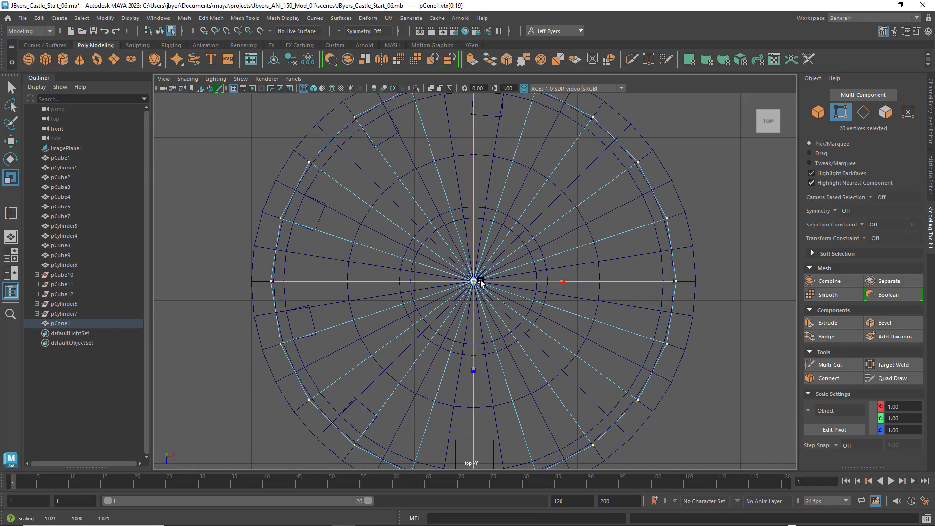
# Return the cone to object mode in the perspective view and clear the selection
pyautogui.press('space')
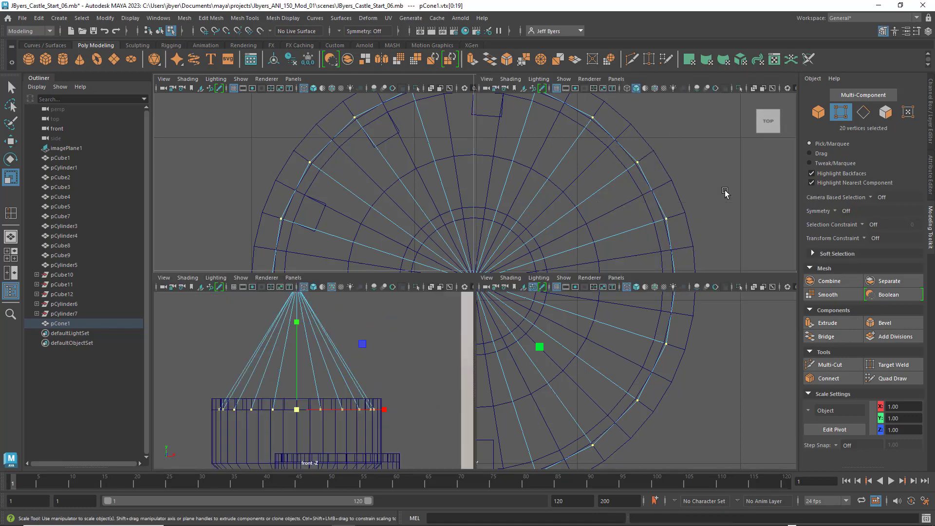
pyautogui.press('space')
pyautogui.click(545, 259)
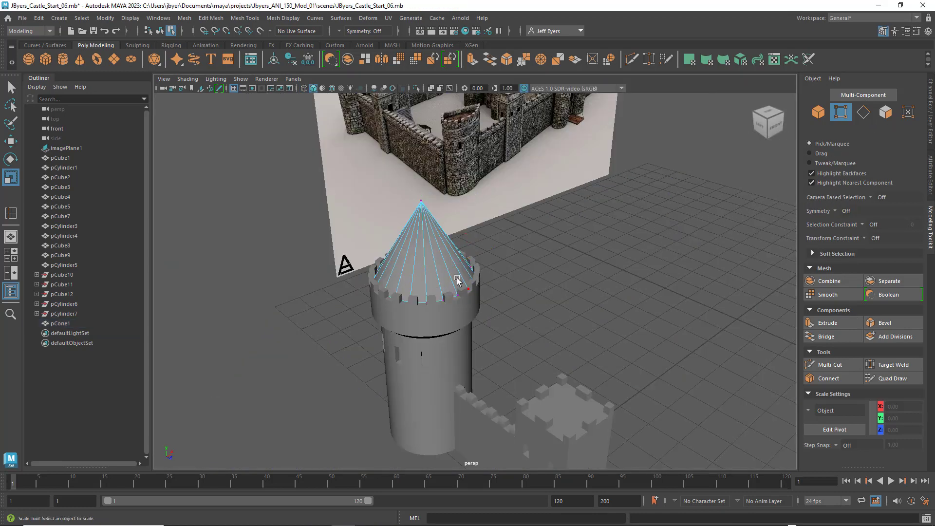
pyautogui.moveTo(440, 267); pyautogui.dragTo(433, 307, button='right')
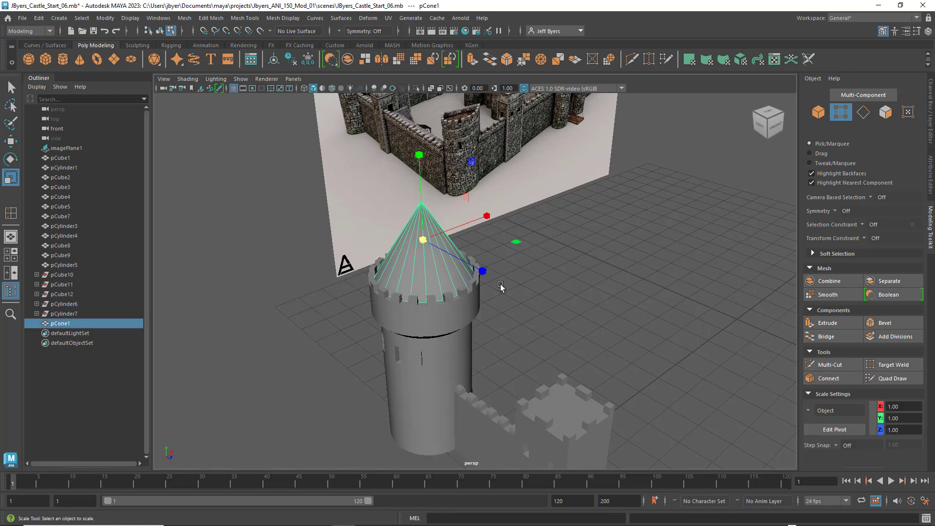
pyautogui.click(533, 293)
# Compare the roof with the reference image and lower the cone's tip vertex to about Y 6.13
pyautogui.scroll(-5, 533, 293)
pyautogui.scroll(-3, 534, 293)
pyautogui.keyDown('alt'); pyautogui.moveTo(589, 313); pyautogui.dragTo(576, 295); pyautogui.keyUp('alt')
pyautogui.scroll(4, 555, 292)
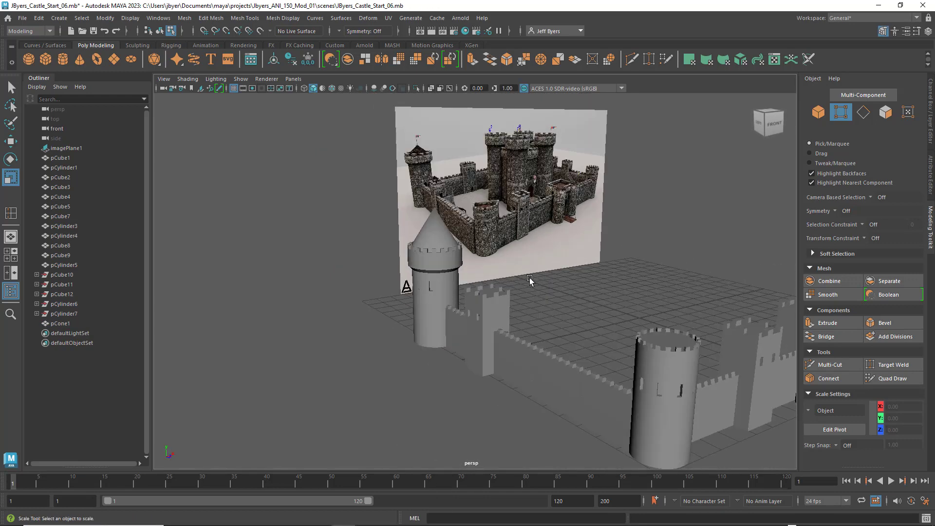
pyautogui.keyDown('alt'); pyautogui.moveTo(475, 269); pyautogui.dragTo(494, 285, button='middle'); pyautogui.keyUp('alt')
pyautogui.keyDown('alt'); pyautogui.moveTo(465, 234); pyautogui.dragTo(472, 251); pyautogui.keyUp('alt')
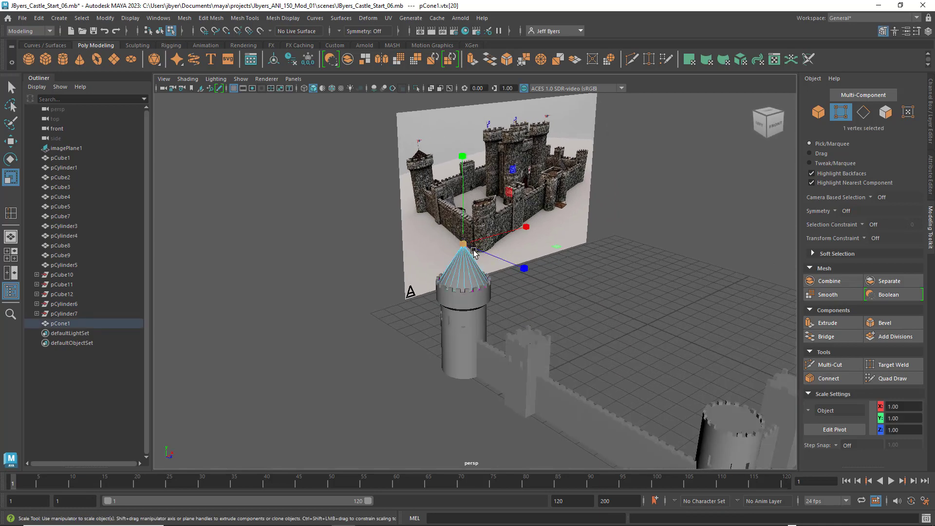
pyautogui.press('w')
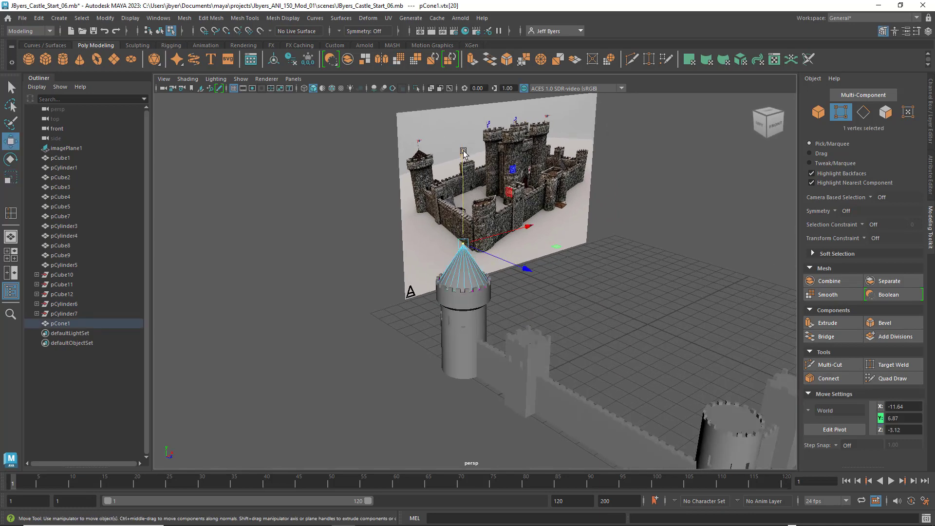
pyautogui.moveTo(462, 154); pyautogui.dragTo(465, 167)
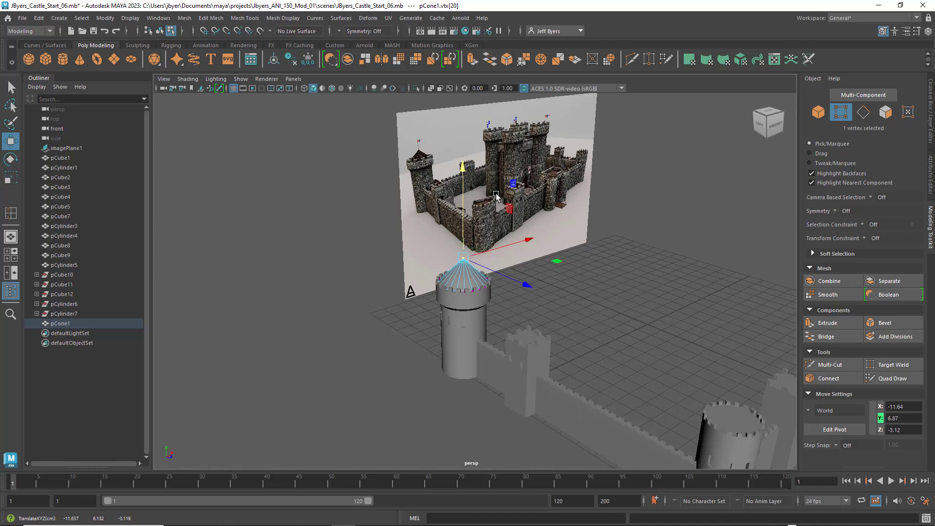
# Leave vertex editing on the shortened roof cone and deselect it
pyautogui.click(647, 306)
pyautogui.scroll(-3, 582, 289)
pyautogui.keyDown('alt'); pyautogui.moveTo(564, 289); pyautogui.dragTo(535, 289); pyautogui.keyUp('alt')
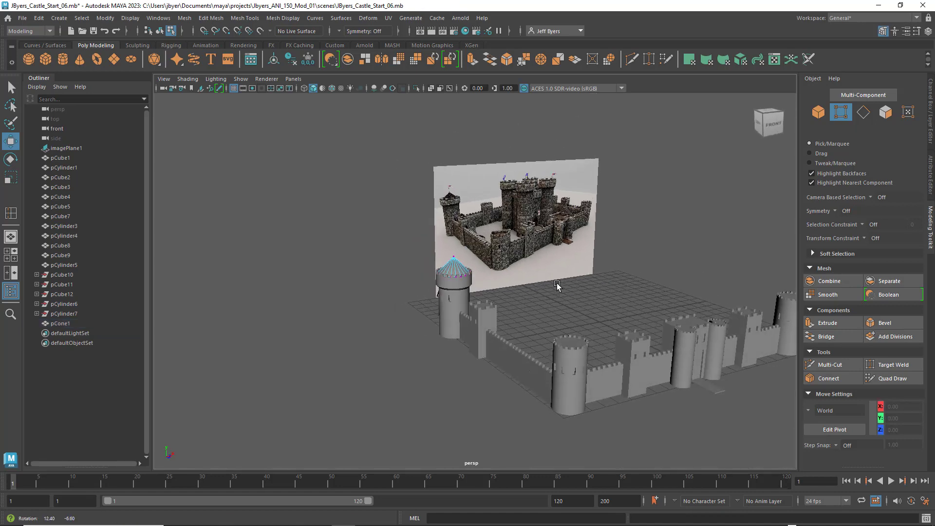
pyautogui.moveTo(460, 248); pyautogui.dragTo(450, 307, button='right')
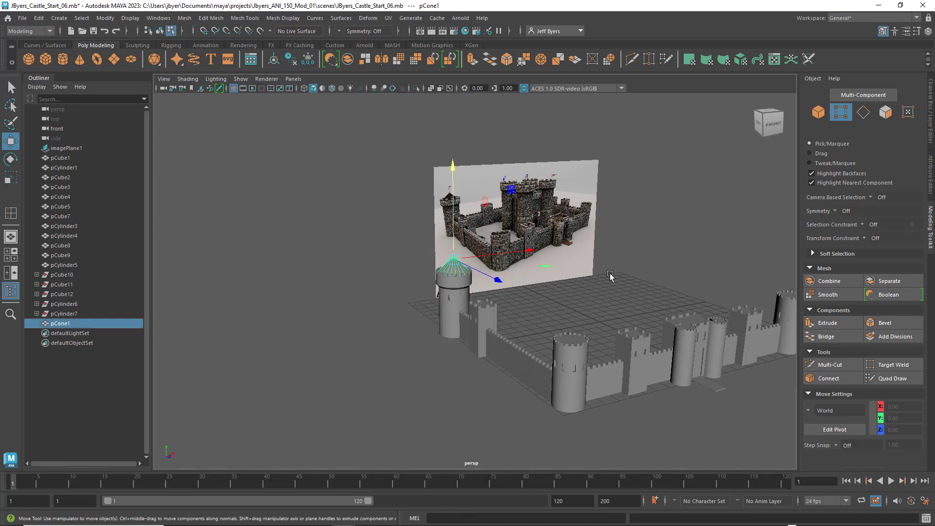
pyautogui.click(604, 275)
# Examine the whole castle from several angles and compare its walls and towers with the reference image
pyautogui.keyDown('alt'); pyautogui.moveTo(583, 274); pyautogui.dragTo(505, 267); pyautogui.keyUp('alt')
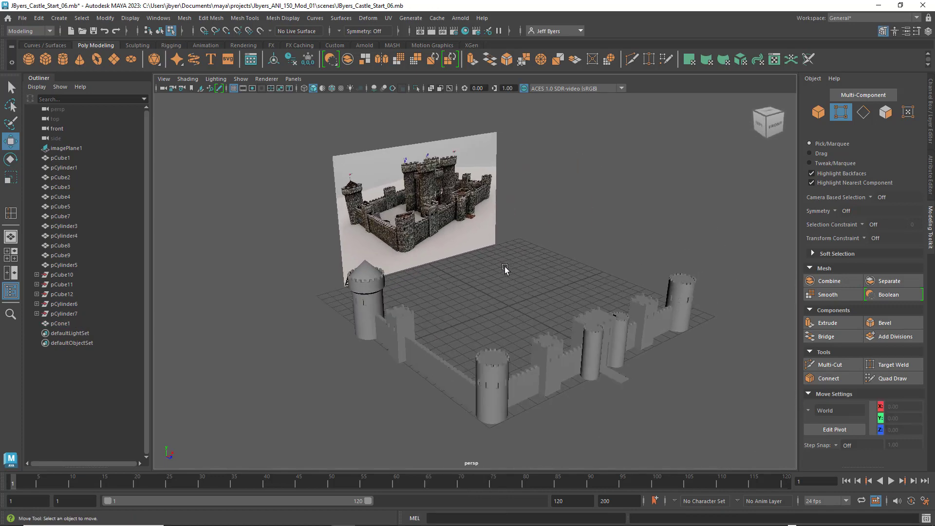
pyautogui.scroll(3, 507, 268)
pyautogui.scroll(-1, 507, 268)
pyautogui.keyDown('alt'); pyautogui.moveTo(507, 268); pyautogui.dragTo(508, 228, button='right'); pyautogui.keyUp('alt')
pyautogui.scroll(-4, 520, 268)
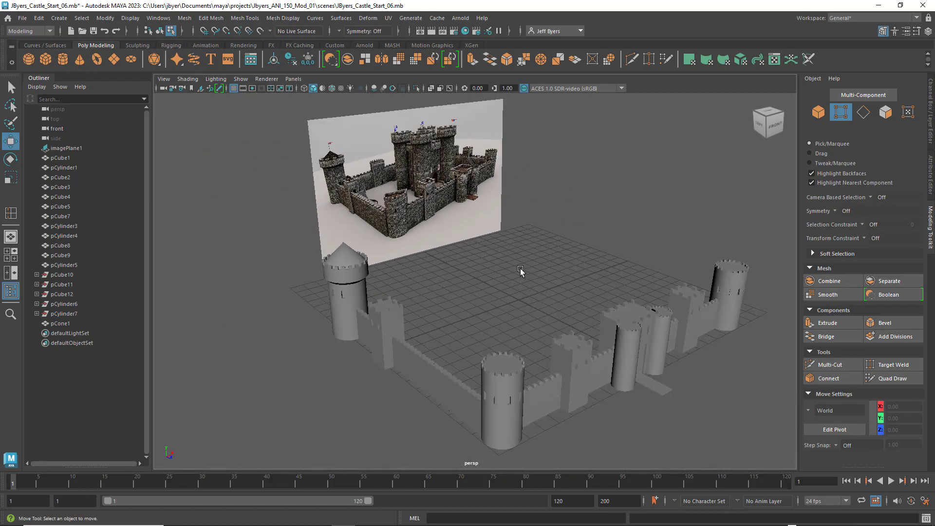
pyautogui.scroll(3, 520, 267)
pyautogui.scroll(-3, 520, 271)
pyautogui.scroll(-2, 484, 273)
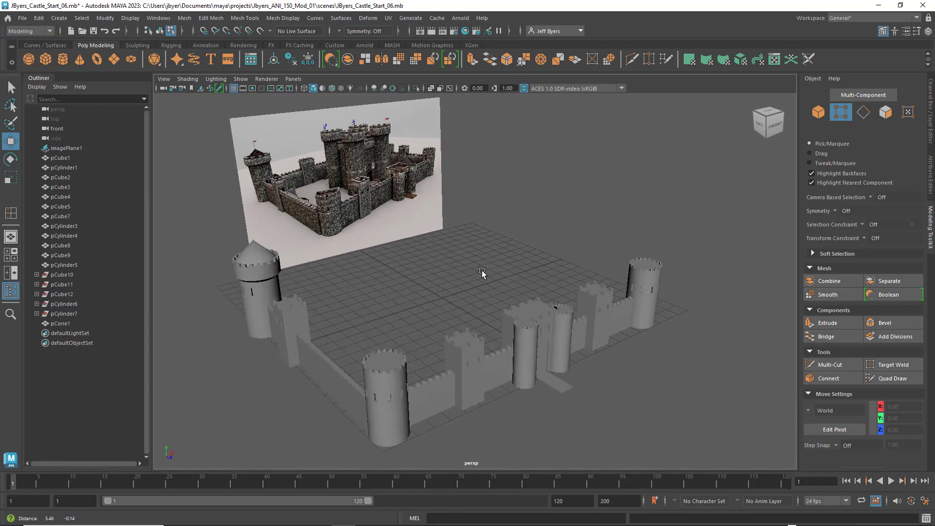
pyautogui.scroll(-2, 495, 288)
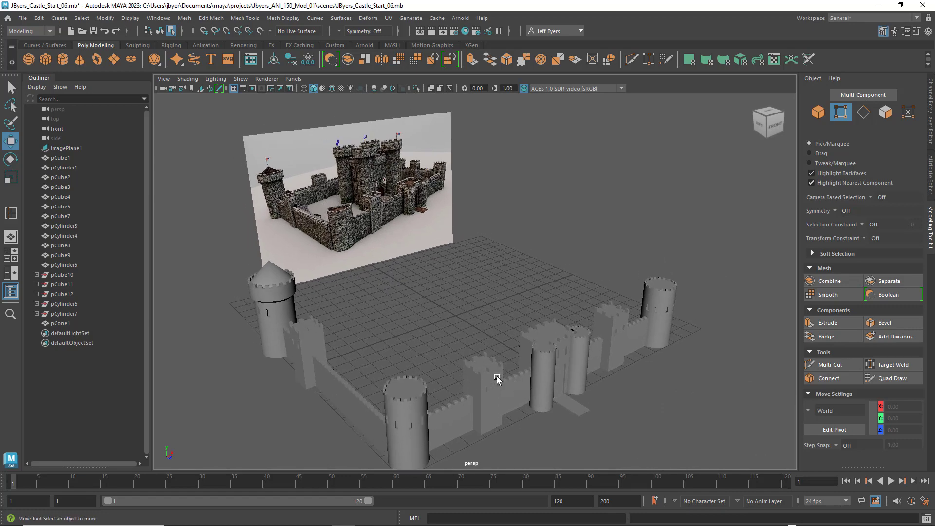
pyautogui.keyDown('alt'); pyautogui.moveTo(496, 378); pyautogui.dragTo(469, 378); pyautogui.keyUp('alt')
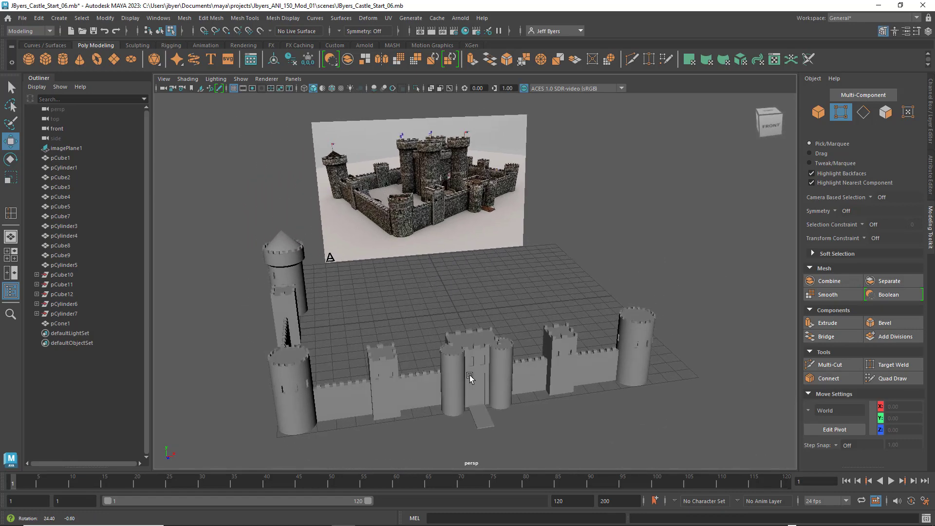
# Try to marquee-select the wall sections and square tower between the front corner tower and the gatehouse
pyautogui.click(336, 397)
pyautogui.moveTo(347, 384); pyautogui.dragTo(337, 307, button='right')
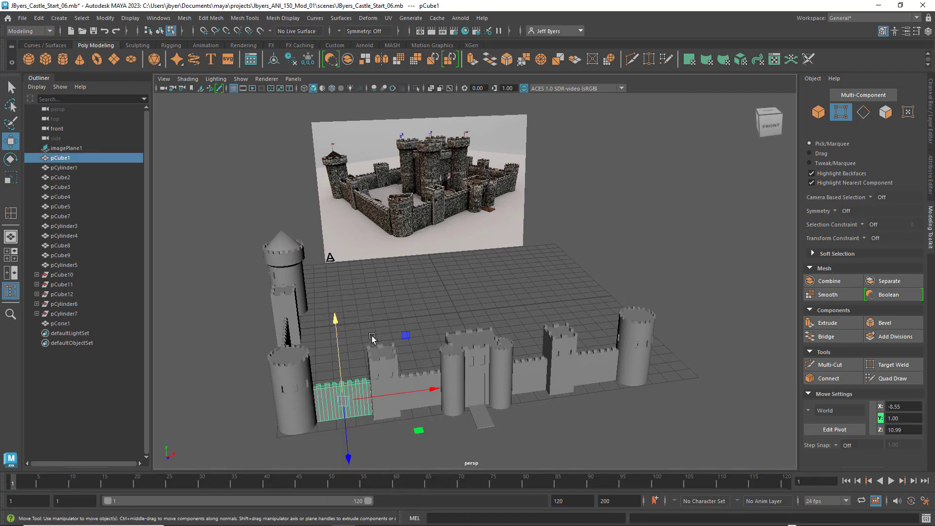
pyautogui.moveTo(345, 298); pyautogui.dragTo(429, 427)
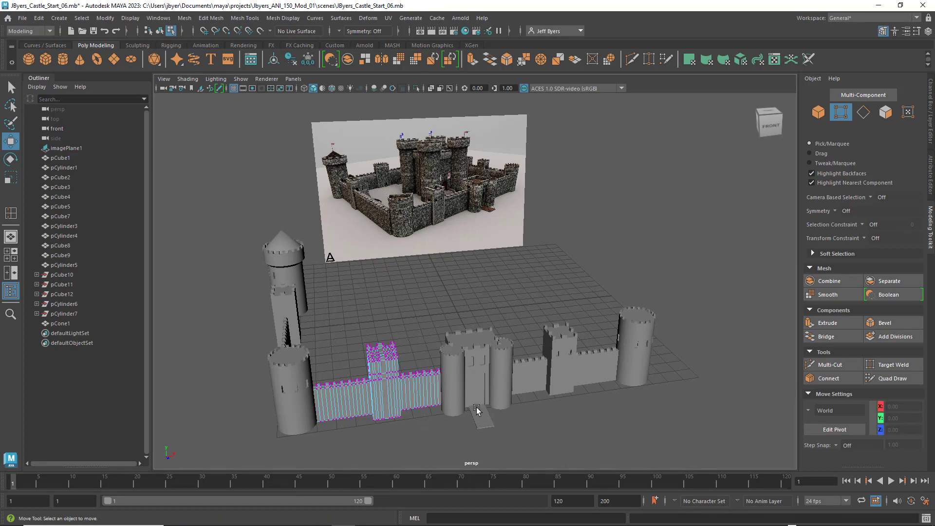
pyautogui.keyDown('alt'); pyautogui.moveTo(507, 386); pyautogui.dragTo(442, 321); pyautogui.keyUp('alt')
pyautogui.moveTo(386, 337); pyautogui.dragTo(383, 311, button='right')
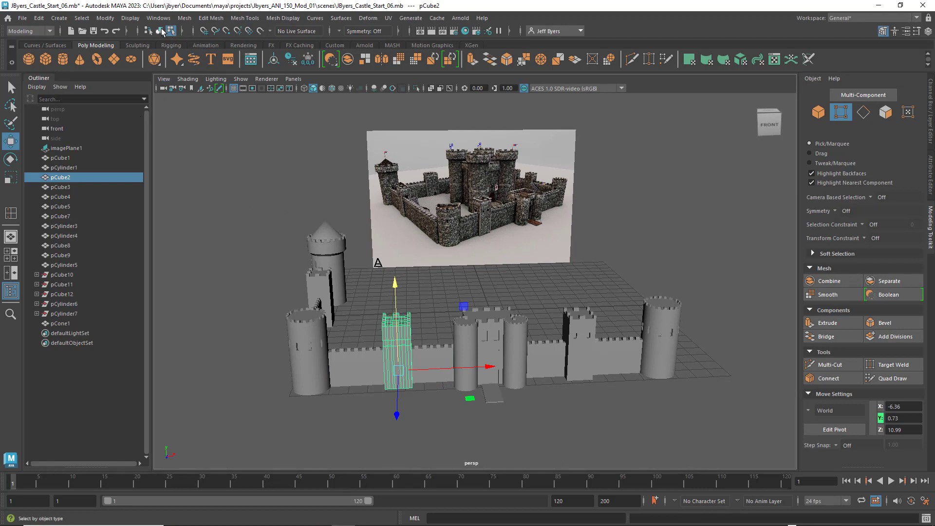
# Switch to selecting by object type and select the front wall sections and square towers on both sides of the gatehouse
pyautogui.click(160, 31)
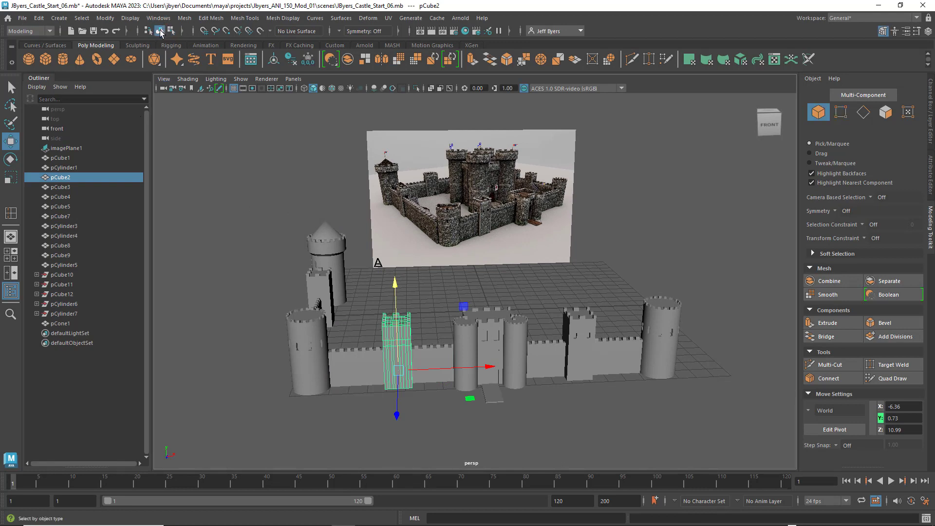
pyautogui.moveTo(348, 310); pyautogui.dragTo(423, 388)
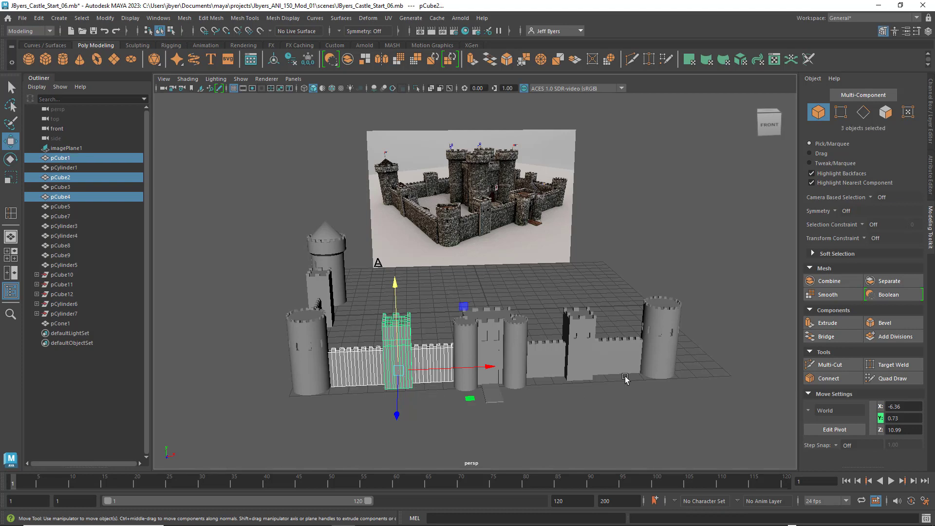
pyautogui.press('q')
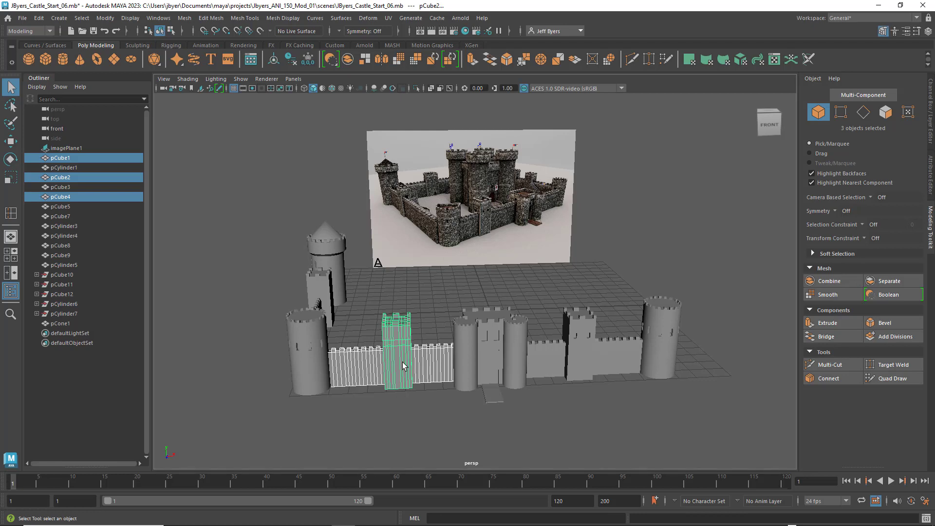
pyautogui.keyDown('shift'); pyautogui.moveTo(557, 287); pyautogui.dragTo(613, 405); pyautogui.keyUp('shift')
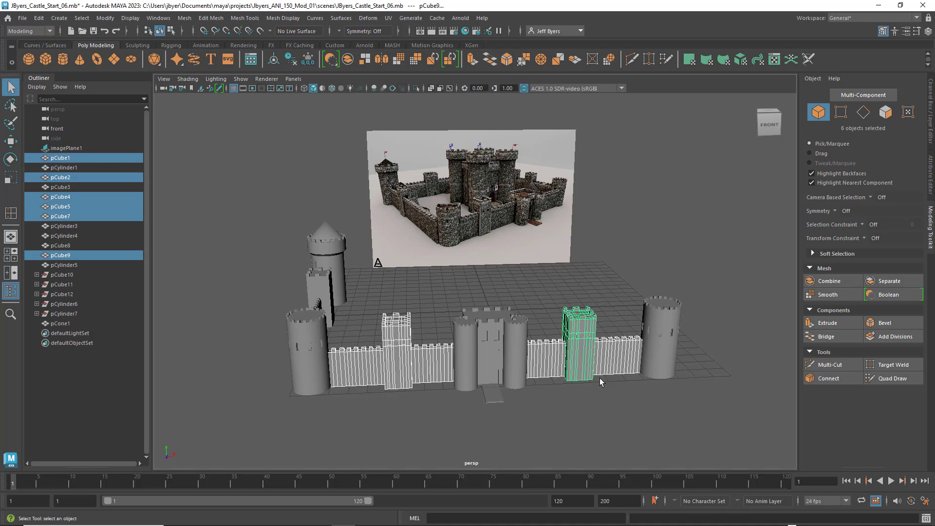
# Replace the wall selection with the tall cone-roofed corner tower
pyautogui.keyDown('alt'); pyautogui.moveTo(537, 370); pyautogui.dragTo(545, 376); pyautogui.keyUp('alt')
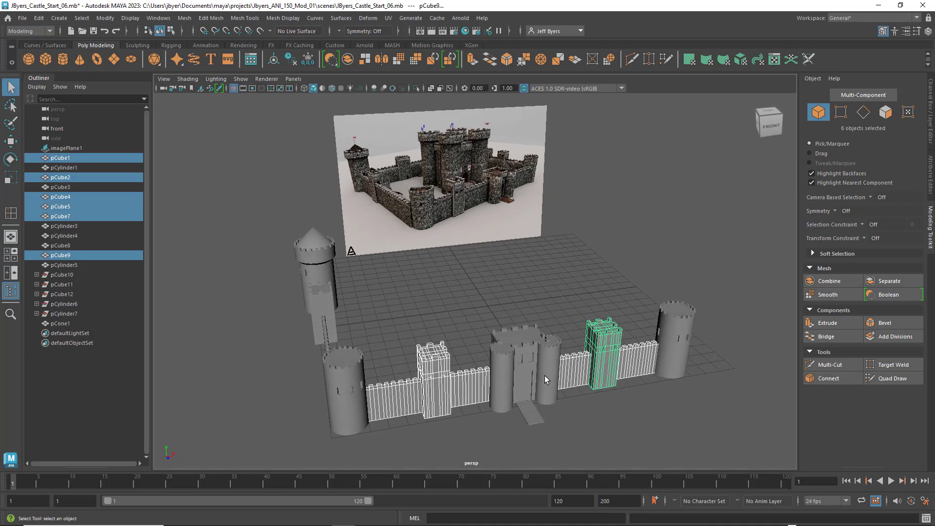
pyautogui.keyDown('alt'); pyautogui.moveTo(480, 327); pyautogui.dragTo(398, 214); pyautogui.keyUp('alt')
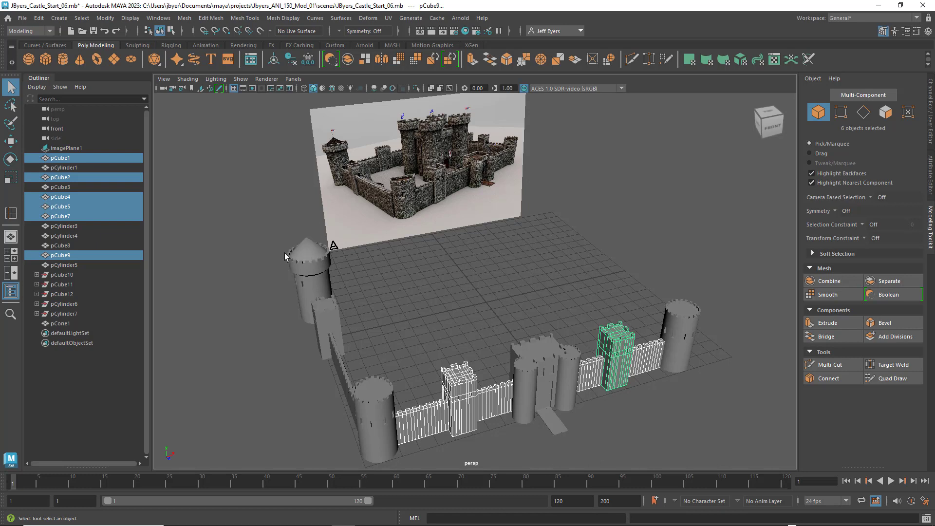
pyautogui.click(310, 263)
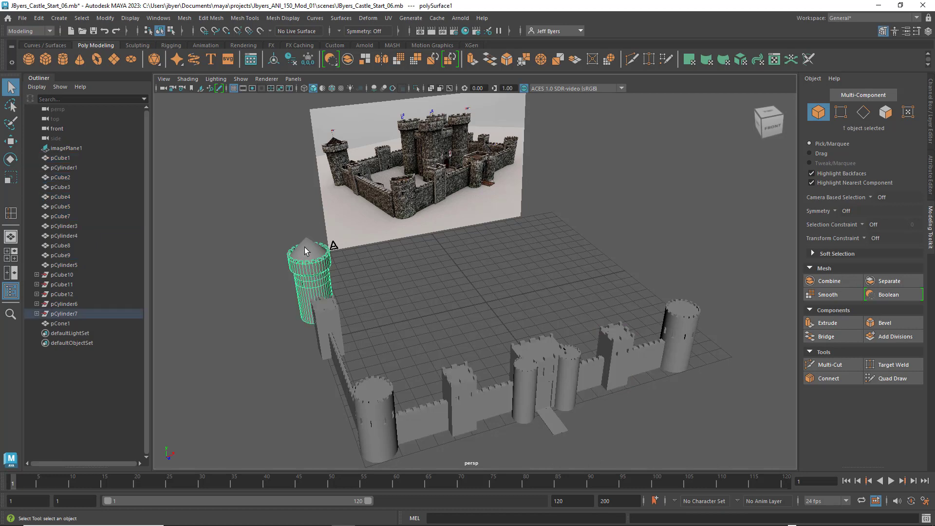
# Clear the corner tower selection and select the wall sections and square towers on both sides of the gatehouse
pyautogui.click(305, 248)
pyautogui.keyDown('shift'); pyautogui.click(317, 280); pyautogui.keyUp('shift')
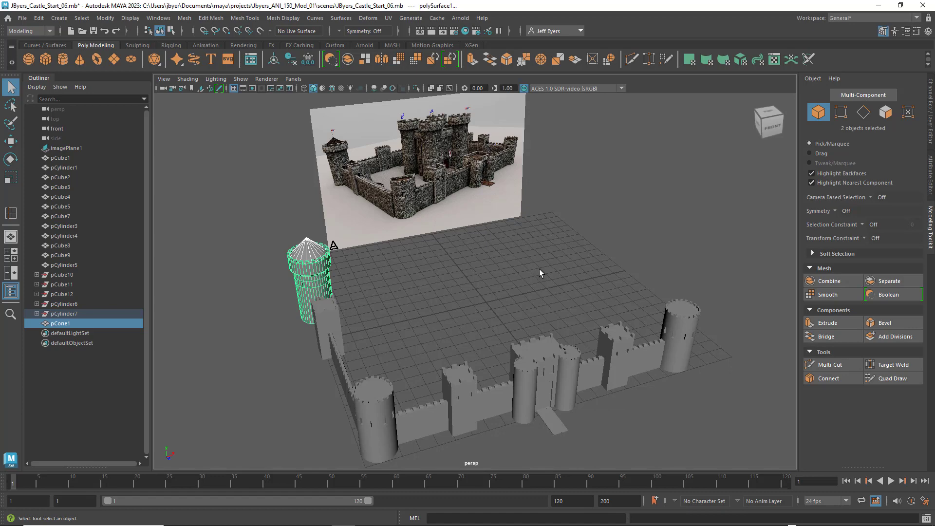
pyautogui.click(556, 281)
pyautogui.keyDown('alt'); pyautogui.moveTo(563, 301); pyautogui.dragTo(452, 445); pyautogui.keyUp('alt')
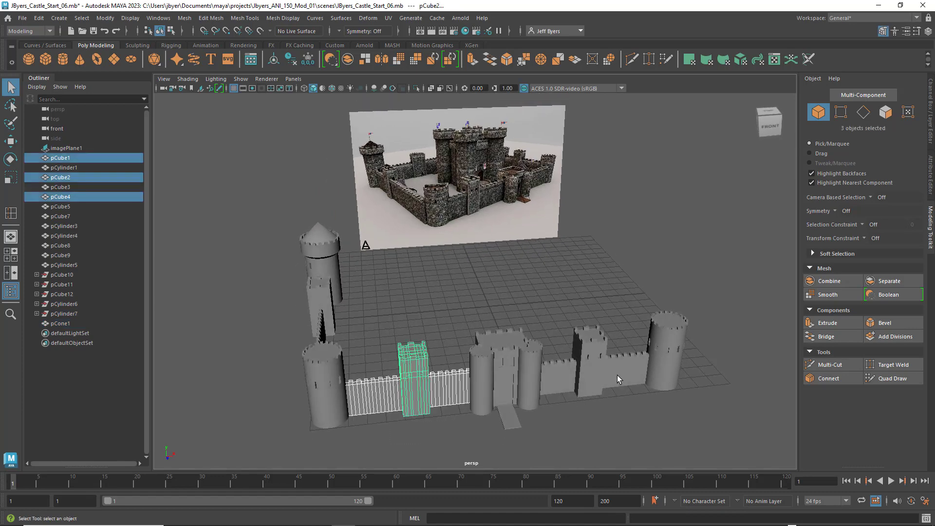
pyautogui.keyDown('alt'); pyautogui.moveTo(617, 375); pyautogui.dragTo(594, 371); pyautogui.keyUp('alt')
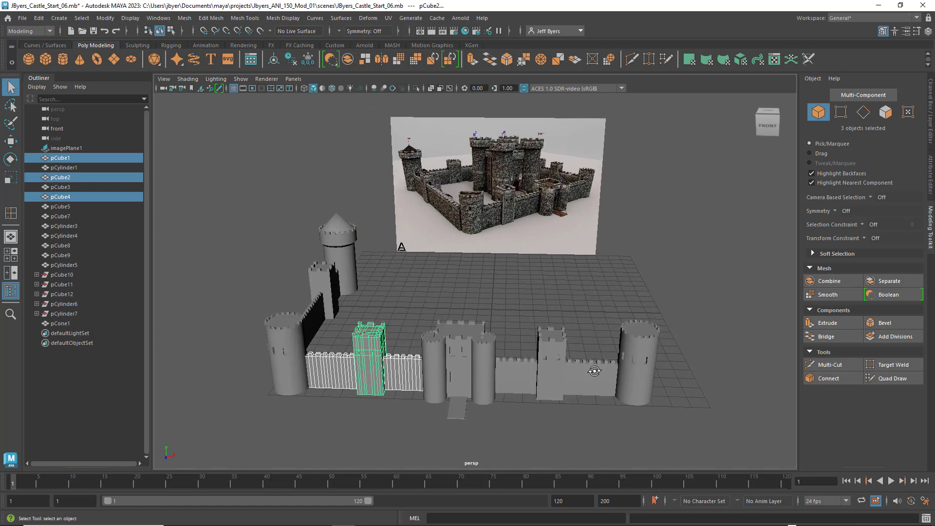
pyautogui.keyDown('shift'); pyautogui.moveTo(538, 331); pyautogui.dragTo(582, 405); pyautogui.keyUp('shift')
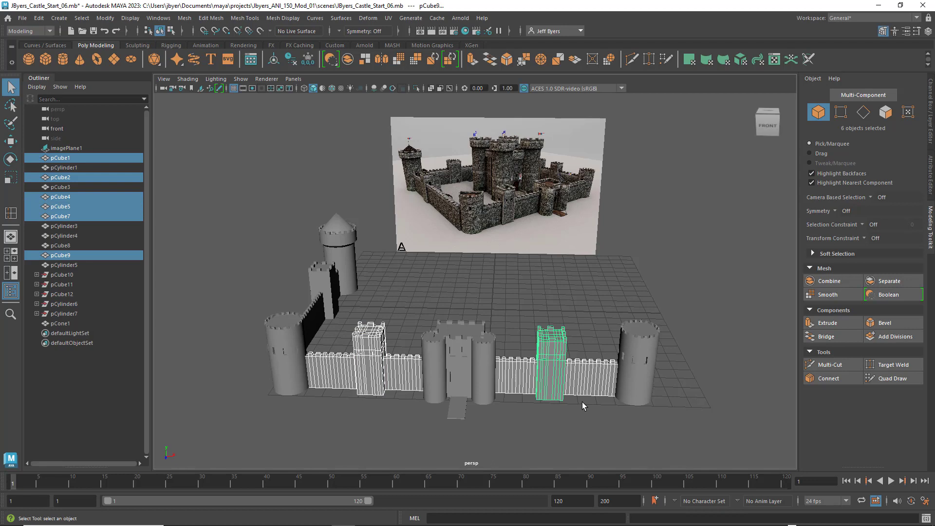
# Duplicate the selected wall sections and square towers and move the copies toward the rear to about Z -2.83
pyautogui.hotkey('ctrl', 'd')
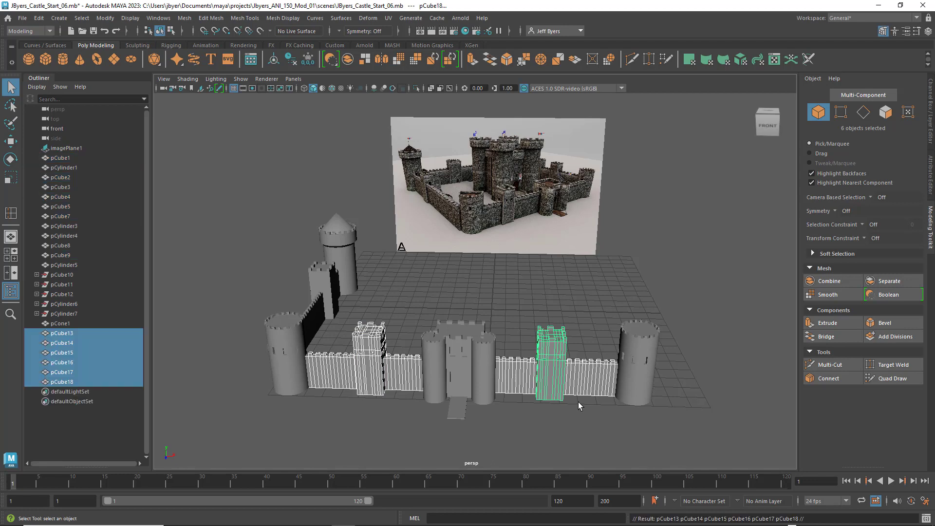
pyautogui.press('w')
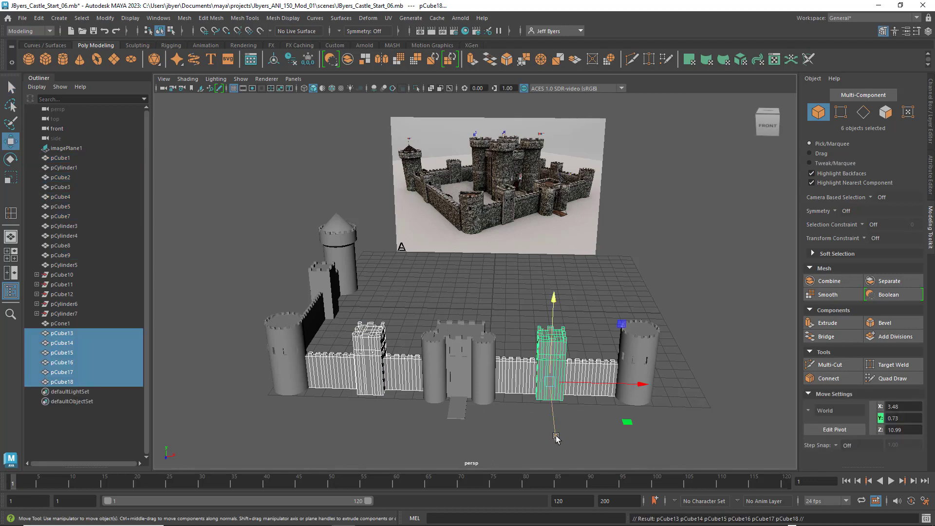
pyautogui.moveTo(555, 436); pyautogui.dragTo(544, 315)
pyautogui.keyDown('alt'); pyautogui.moveTo(431, 292); pyautogui.dragTo(512, 299); pyautogui.keyUp('alt')
pyautogui.scroll(5, 493, 310)
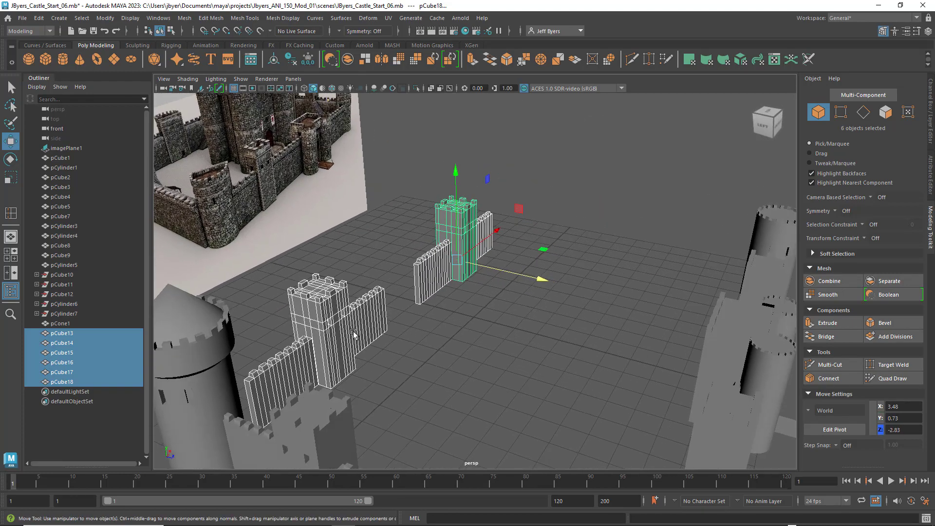
# Move the duplicated wall row farther back beside the cone-roofed corner tower, to about Z -3.46
pyautogui.scroll(2, 380, 329)
pyautogui.keyDown('alt'); pyautogui.moveTo(380, 330); pyautogui.dragTo(286, 325); pyautogui.keyUp('alt')
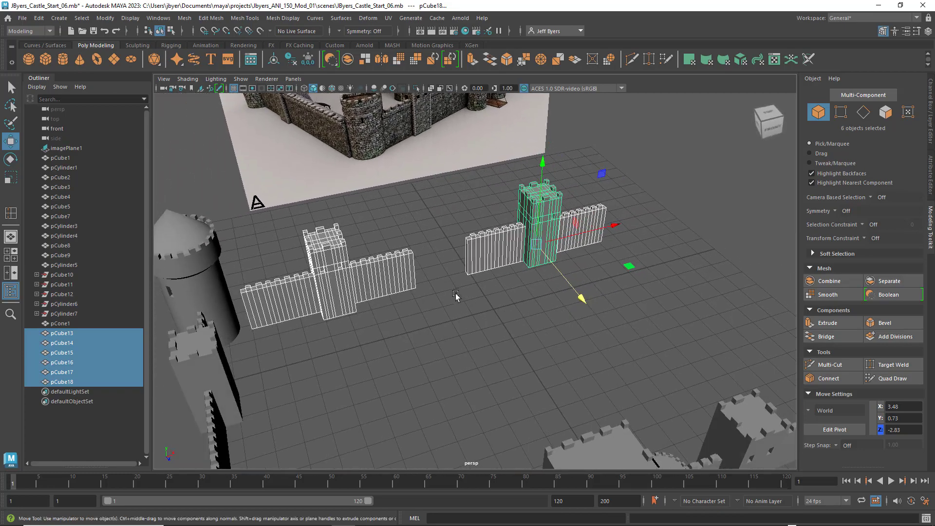
pyautogui.moveTo(455, 293)
pyautogui.keyDown('alt'); pyautogui.mouseDown()
pyautogui.moveTo(439, 300)
pyautogui.moveTo(439, 290)
pyautogui.mouseUp(); pyautogui.keyUp('alt')
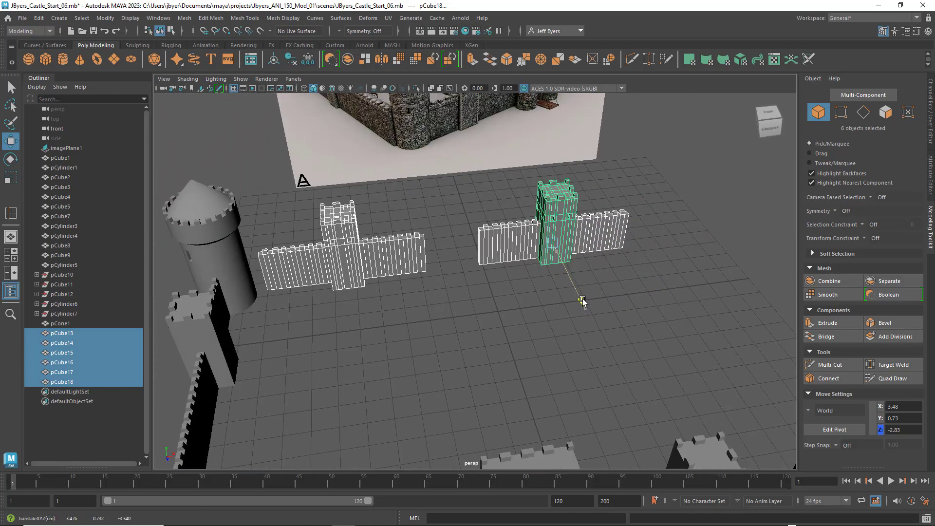
pyautogui.moveTo(587, 312); pyautogui.dragTo(577, 306)
pyautogui.scroll(-5, 577, 305)
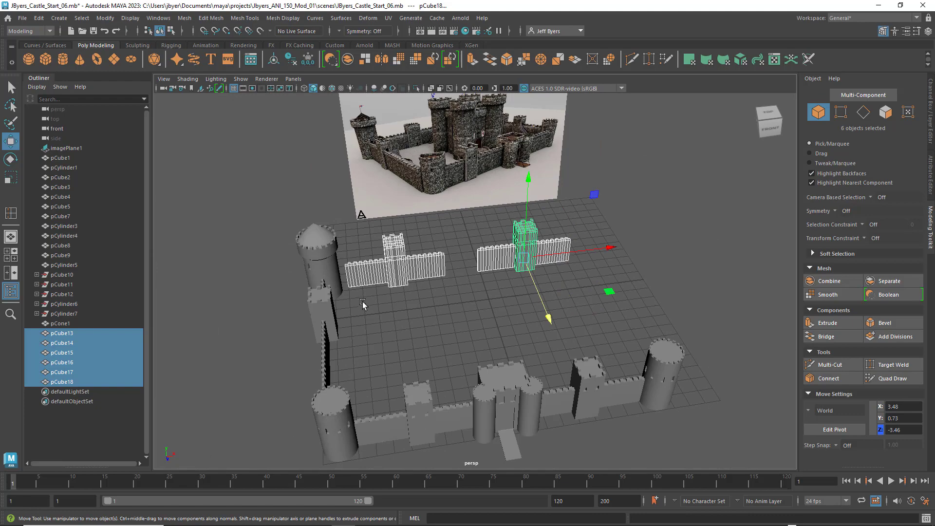
# In the top view, select all six rear wall copies and align them with the cone-roofed tower's centre, at about Z -3.14
pyautogui.keyDown('alt'); pyautogui.moveTo(524, 323); pyautogui.dragTo(498, 346); pyautogui.keyUp('alt')
pyautogui.click(498, 345)
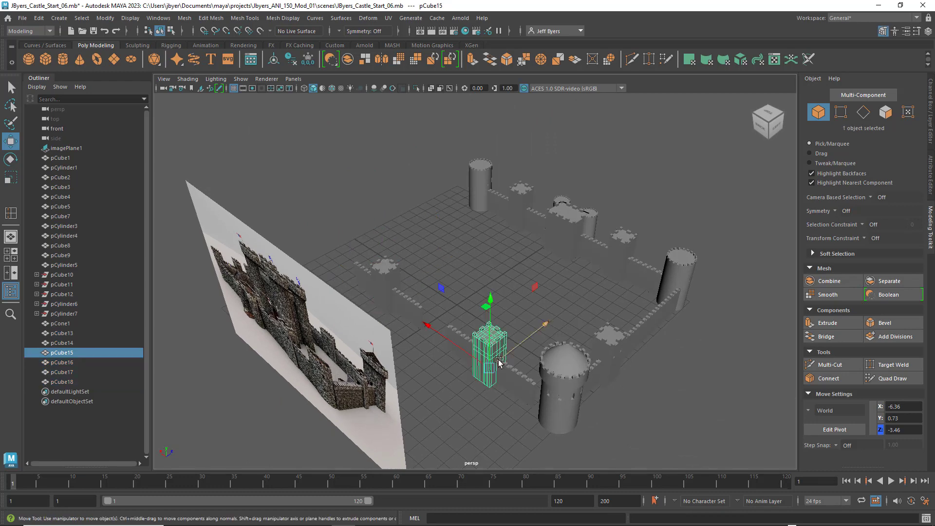
pyautogui.keyDown('alt'); pyautogui.moveTo(492, 397); pyautogui.dragTo(456, 423); pyautogui.keyUp('alt')
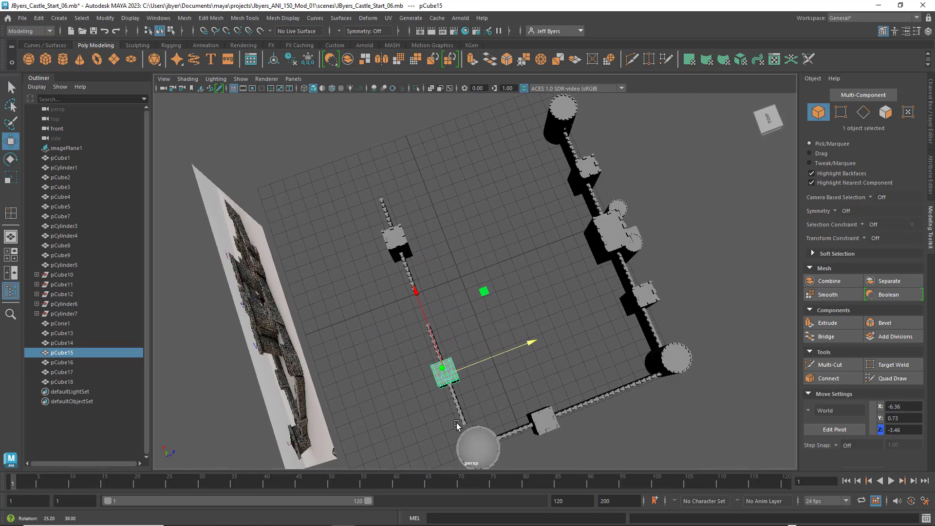
pyautogui.press('space')
pyautogui.press('space')
pyautogui.scroll(-10, 414, 238)
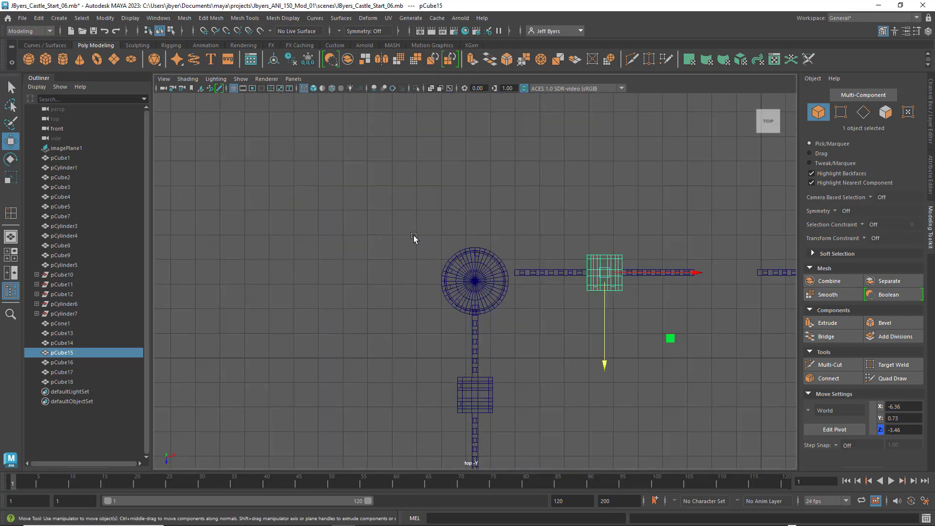
pyautogui.keyDown('alt'); pyautogui.moveTo(530, 242); pyautogui.dragTo(351, 229, button='middle'); pyautogui.keyUp('alt')
pyautogui.scroll(5, 356, 229)
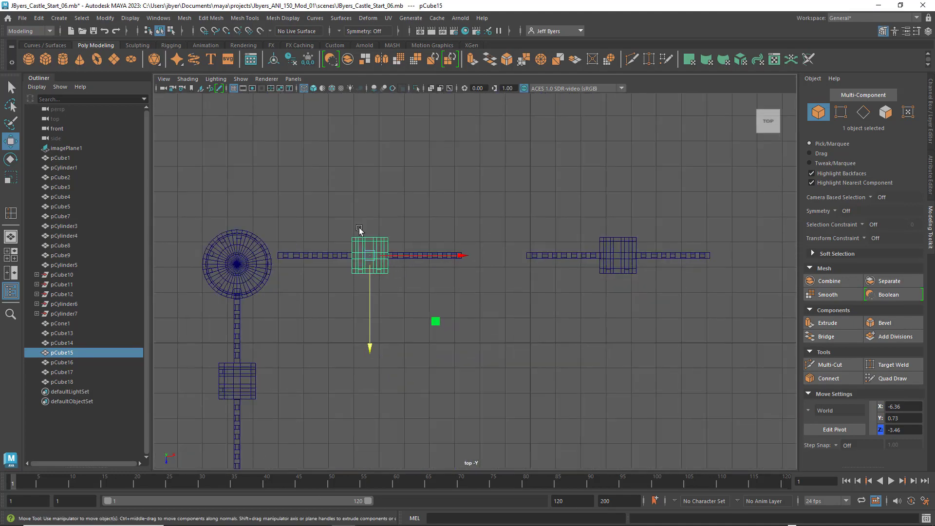
pyautogui.moveTo(343, 170); pyautogui.dragTo(762, 340)
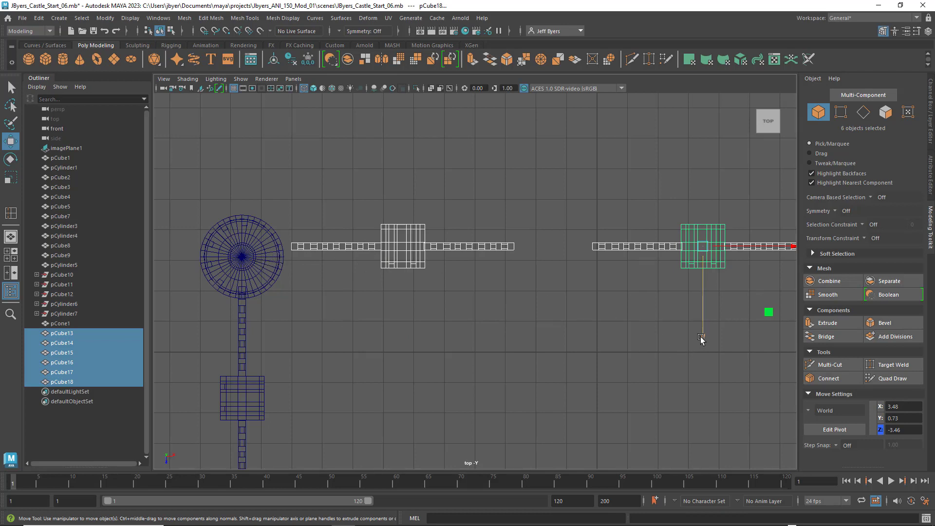
pyautogui.moveTo(703, 337); pyautogui.dragTo(697, 348)
# Try to rotate the rear square tower nearest the cone-roofed tower freely by eye, and undo the rotation
pyautogui.click(394, 239)
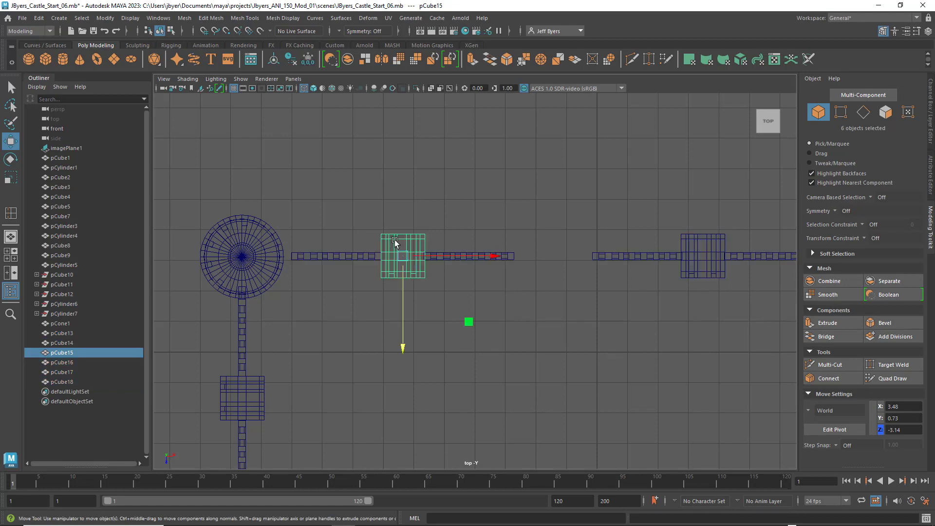
pyautogui.press('e')
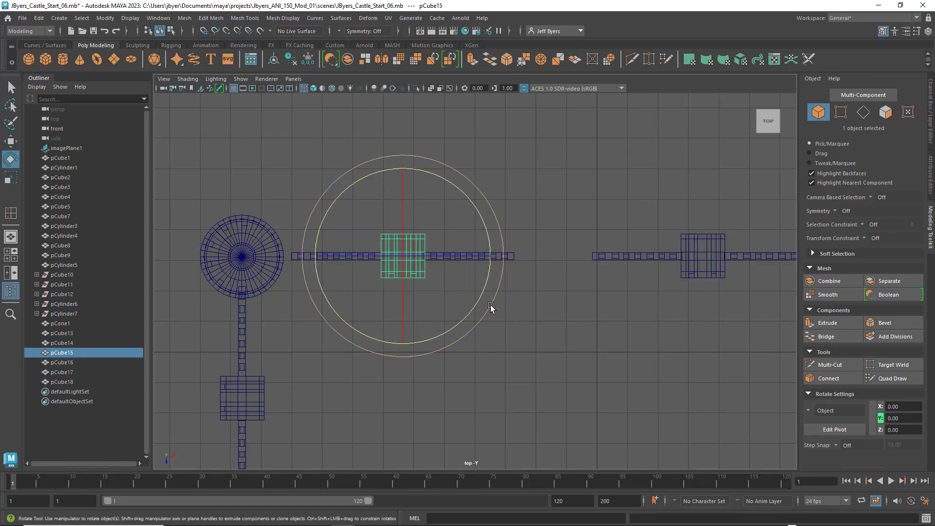
pyautogui.moveTo(486, 290); pyautogui.dragTo(286, 226)
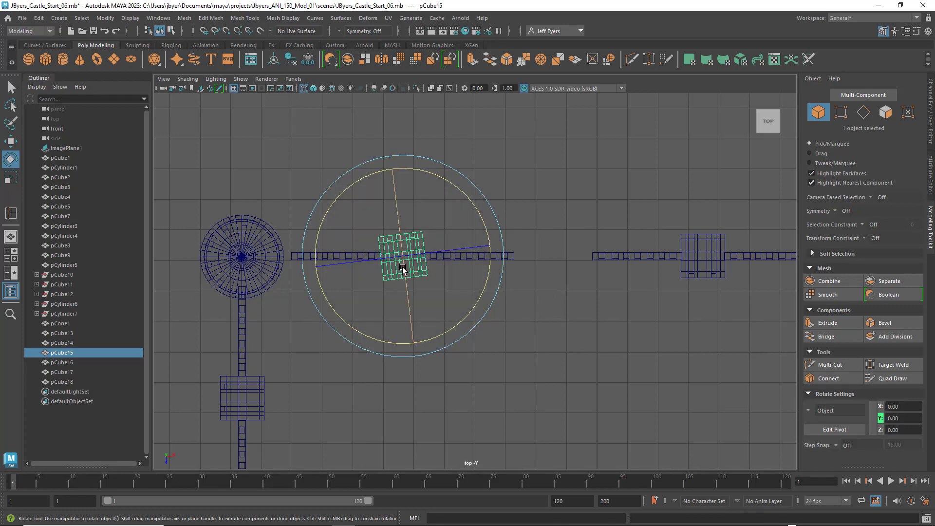
pyautogui.hotkey('ctrl', 'z')
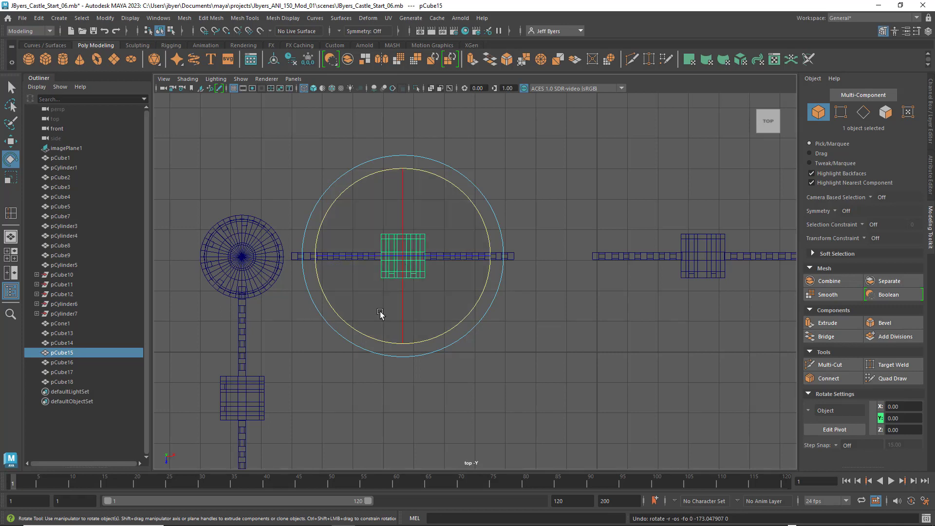
# Set the Rotate tool to Object axis orientation with a Relative step snap of 45 degrees
pyautogui.doubleClick(11, 159)
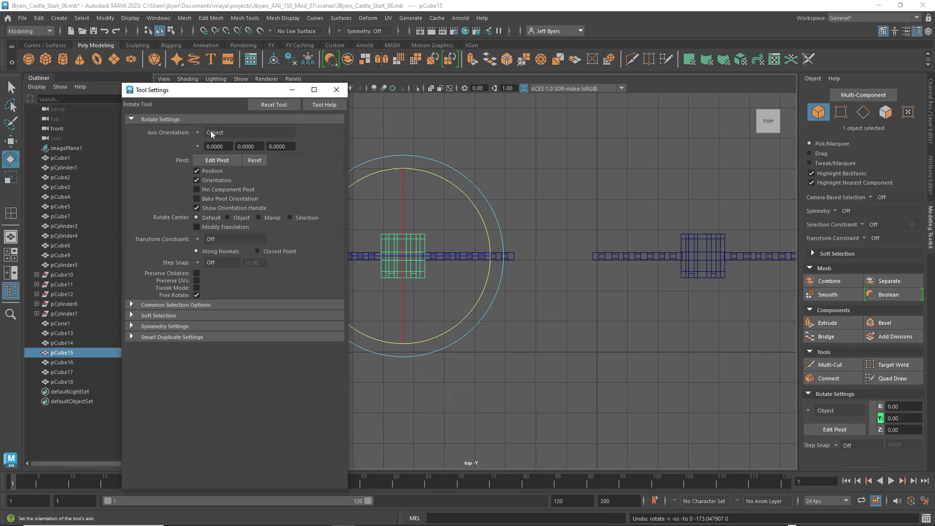
pyautogui.click(197, 133)
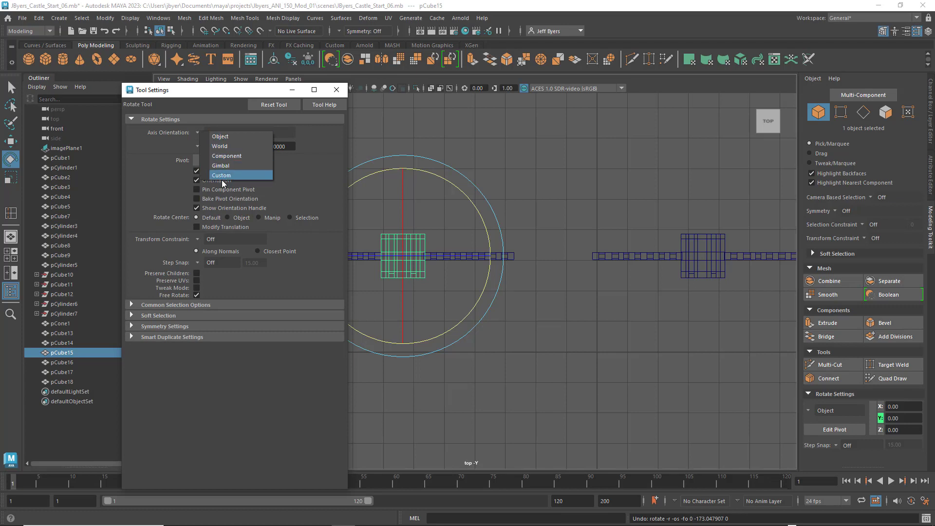
pyautogui.click(218, 137)
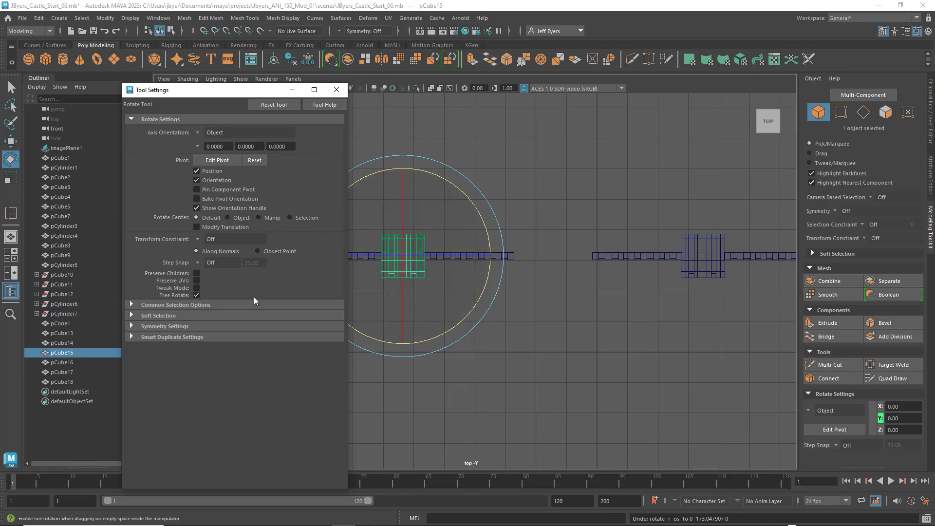
pyautogui.click(198, 263)
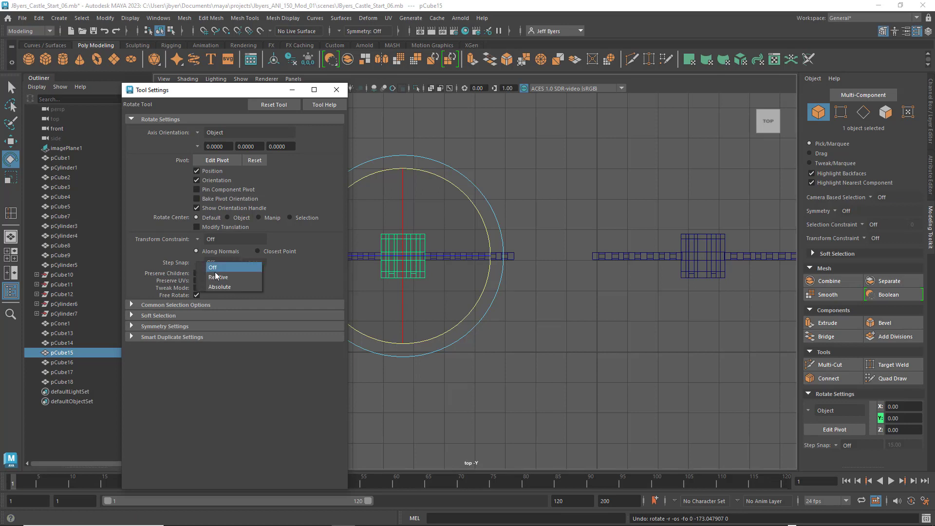
pyautogui.click(218, 277)
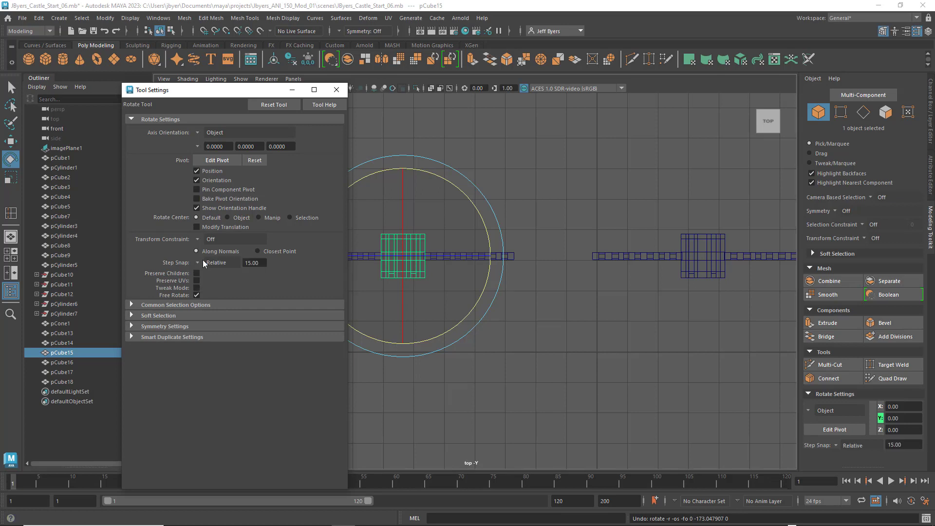
pyautogui.click(240, 263)
pyautogui.write('45')
pyautogui.press('Return')
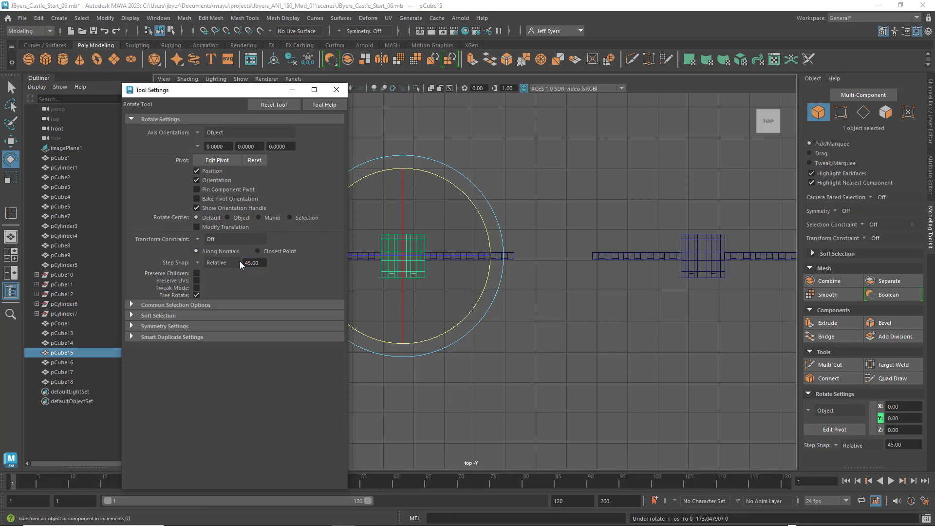
pyautogui.click(336, 91)
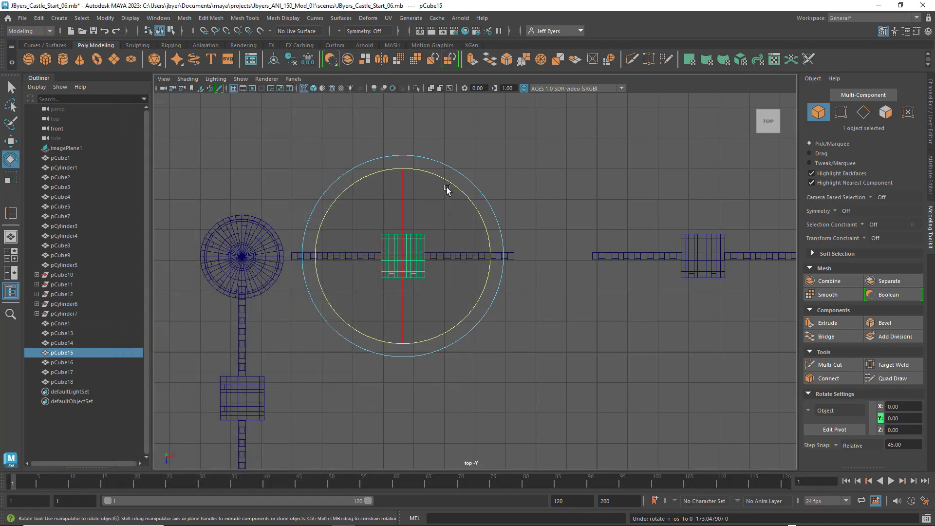
# Try rotating the rear square tower with 45-degree snapping, undo it, and set the Rotate tool's step snap to 90 degrees
pyautogui.moveTo(451, 188); pyautogui.dragTo(486, 329)
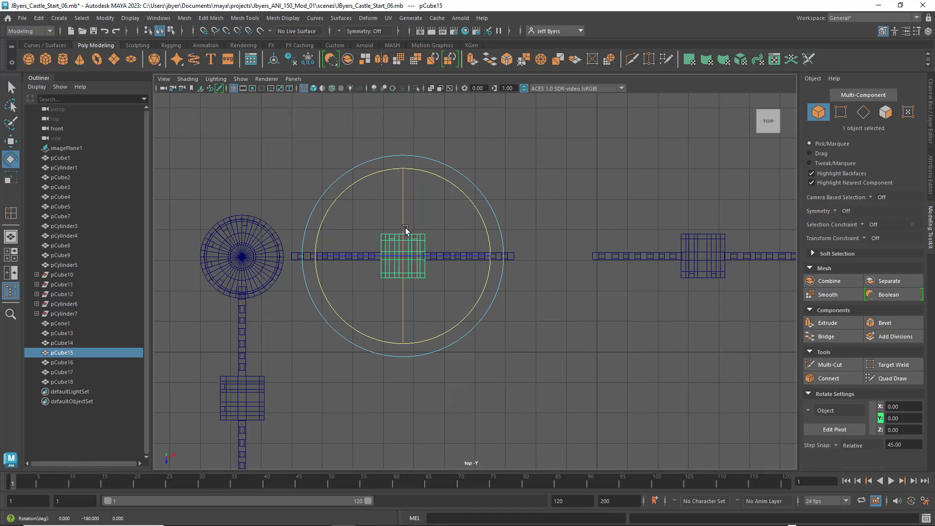
pyautogui.hotkey('ctrl', 'z')
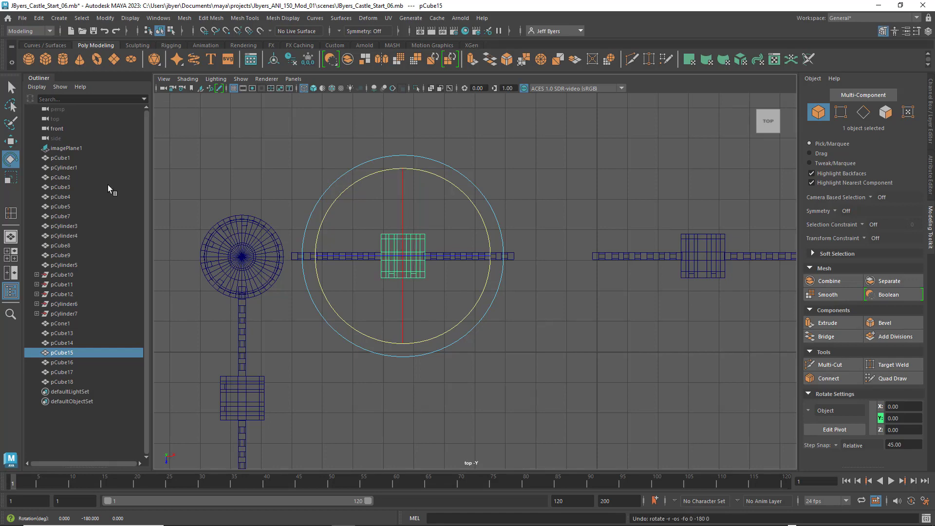
pyautogui.doubleClick(11, 160)
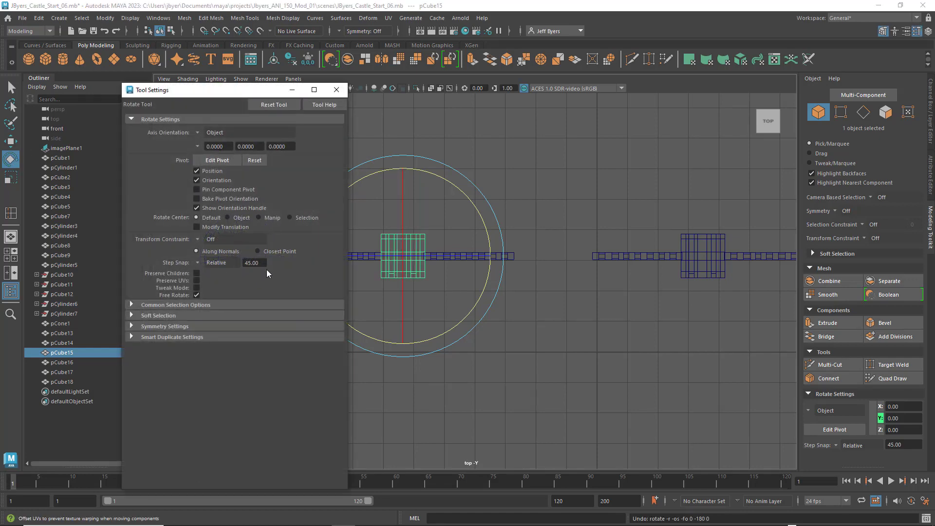
pyautogui.click(261, 262)
pyautogui.write('9')
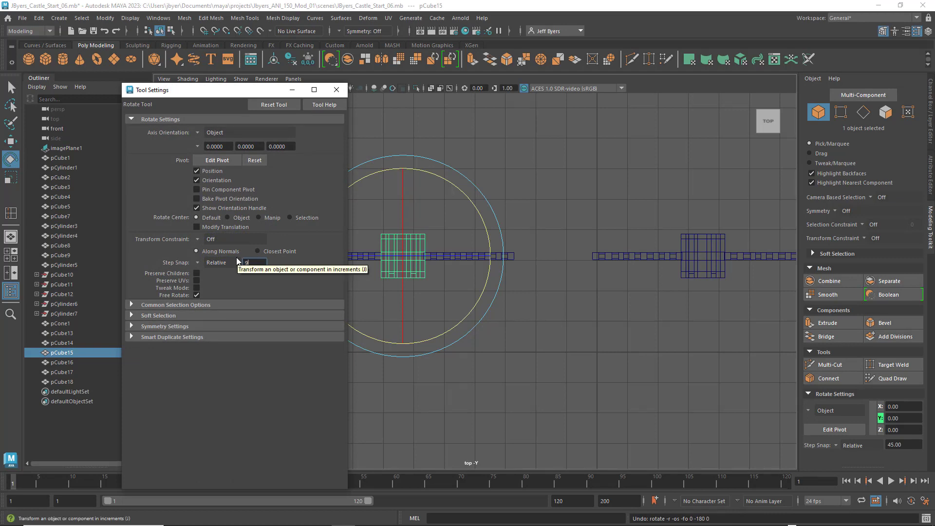
pyautogui.write('0')
pyautogui.press('Return')
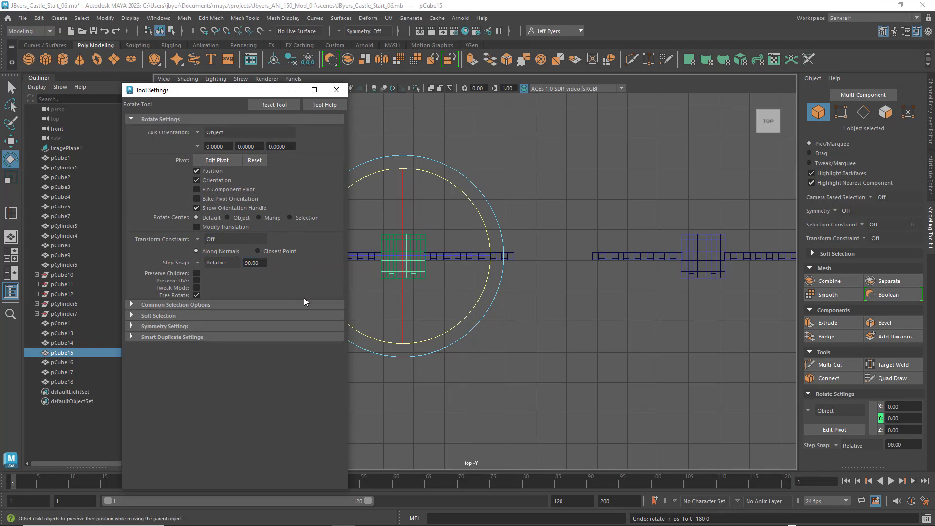
pyautogui.click(337, 90)
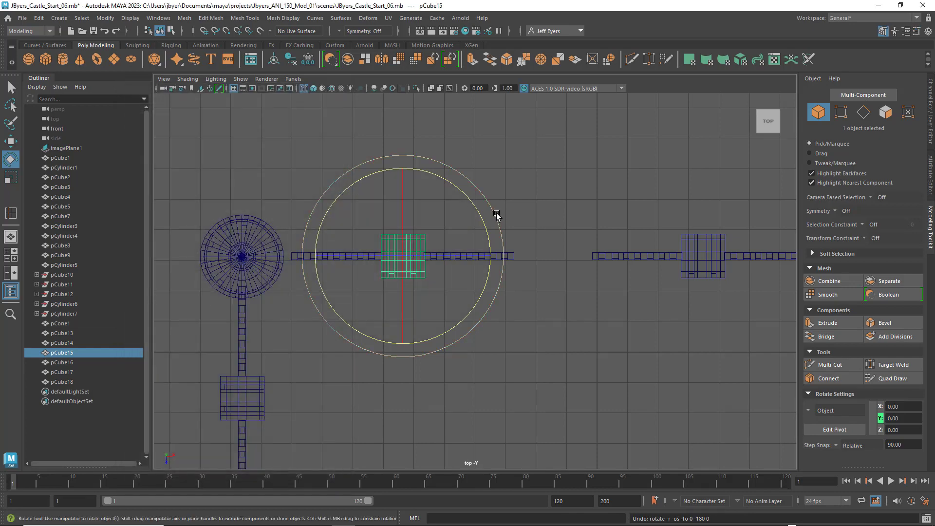
# Rotate both rear square towers 180 degrees around Y using the snapped Rotate tool, ending with the one nearest the cone-roofed tower selected
pyautogui.moveTo(477, 206); pyautogui.dragTo(456, 324)
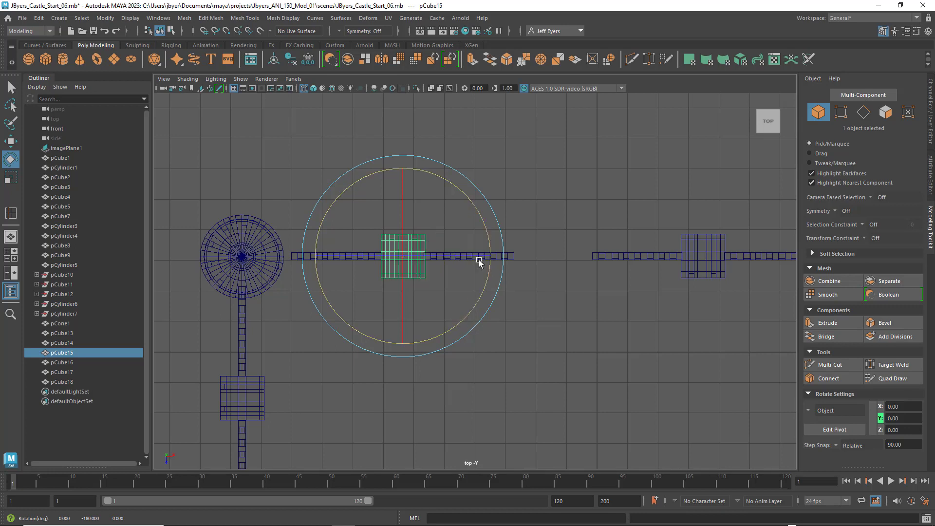
pyautogui.click(706, 246)
pyautogui.moveTo(741, 176); pyautogui.dragTo(768, 269)
pyautogui.moveTo(756, 331); pyautogui.dragTo(664, 305)
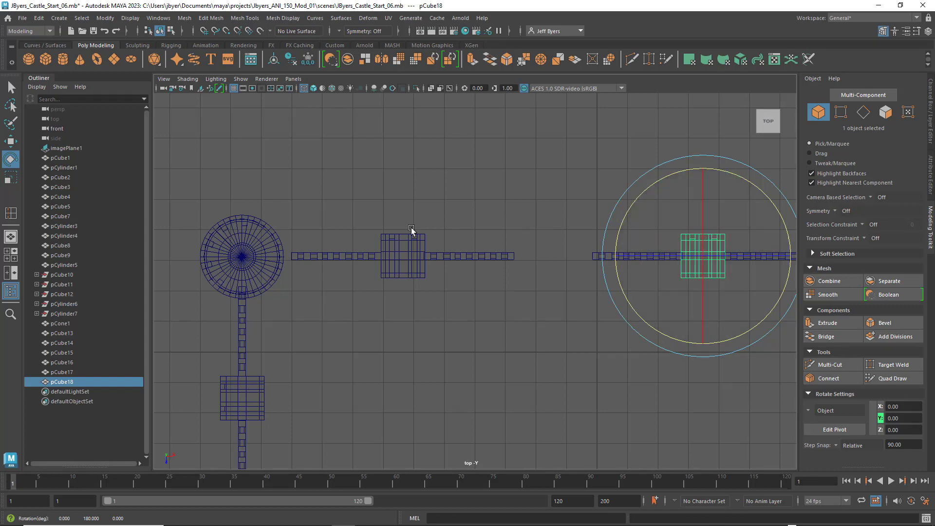
pyautogui.click(480, 218)
pyautogui.click(399, 244)
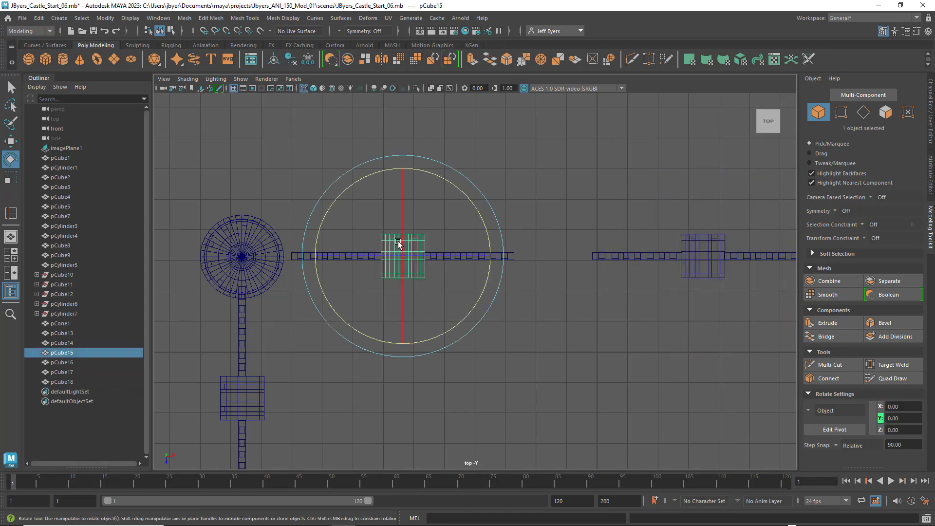
# Move the rear square tower nearest the cone-roofed tower and its two wall sections along X to about -6.67, against the round tower
pyautogui.click(703, 244)
pyautogui.click(706, 235)
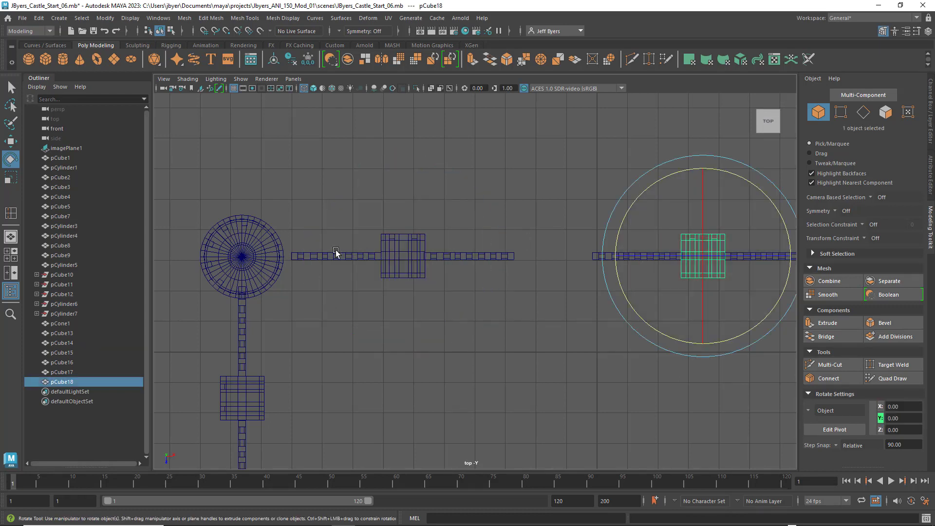
pyautogui.click(336, 258)
pyautogui.click(448, 195)
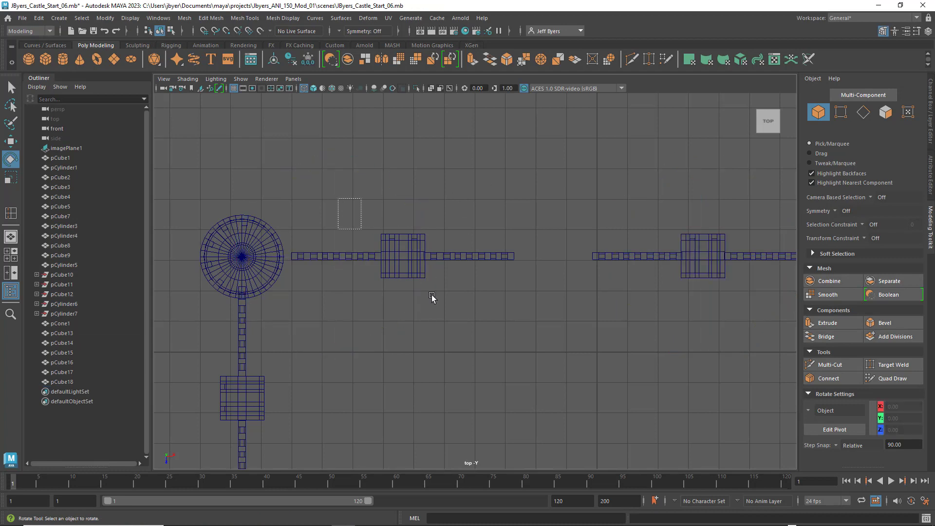
pyautogui.moveTo(432, 294); pyautogui.dragTo(465, 308)
pyautogui.press('w')
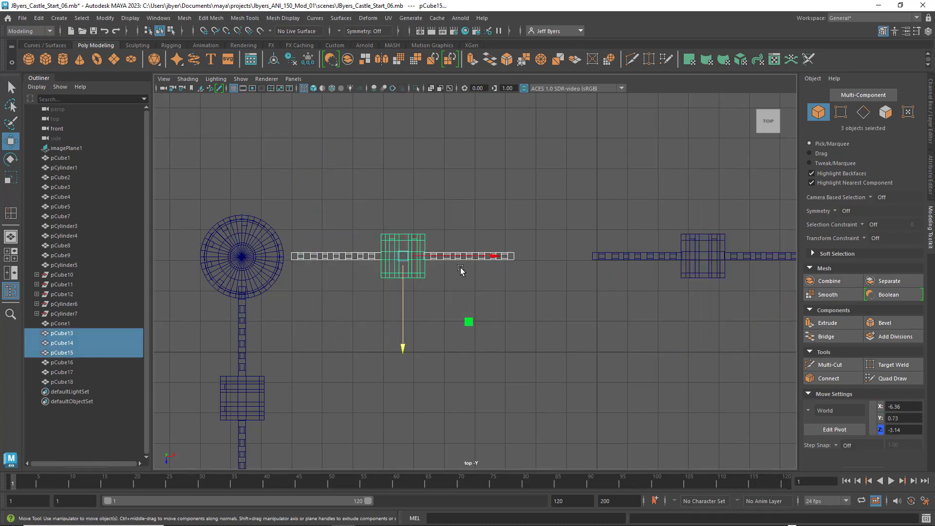
pyautogui.moveTo(495, 255); pyautogui.dragTo(484, 256)
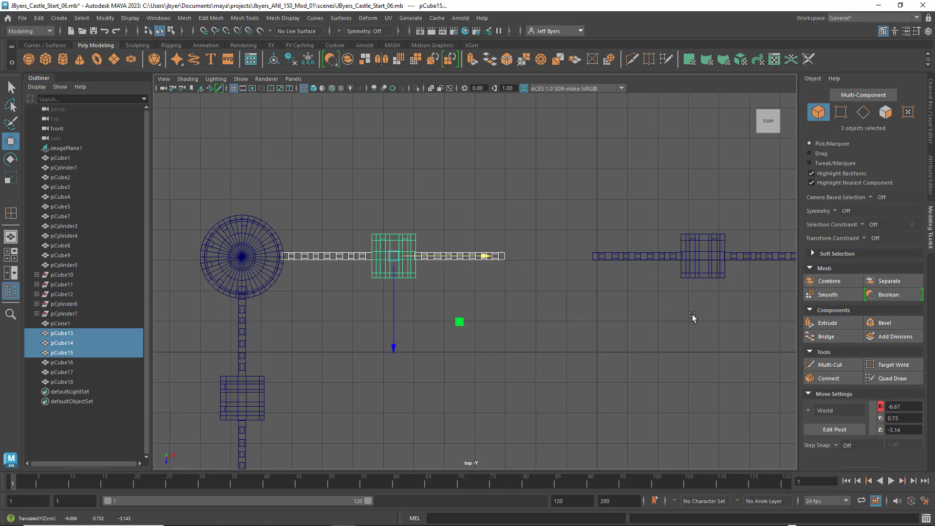
pyautogui.moveTo(646, 201)
pyautogui.keyDown('alt'); pyautogui.mouseDown(button='middle')
pyautogui.moveTo(491, 209)
pyautogui.moveTo(657, 203)
pyautogui.mouseUp(button='middle'); pyautogui.keyUp('alt')
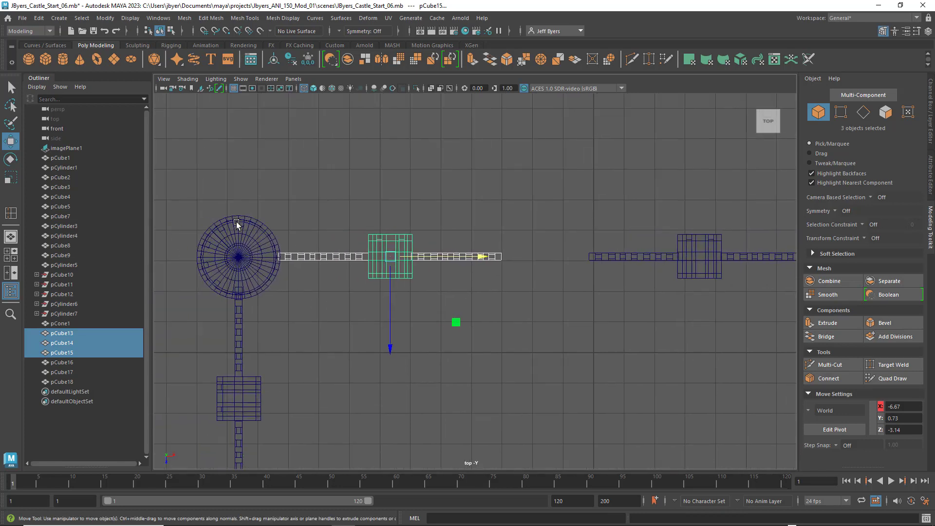
# Combine the cone roof and the round corner tower beneath it into one mesh
pyautogui.moveTo(192, 191); pyautogui.dragTo(271, 281)
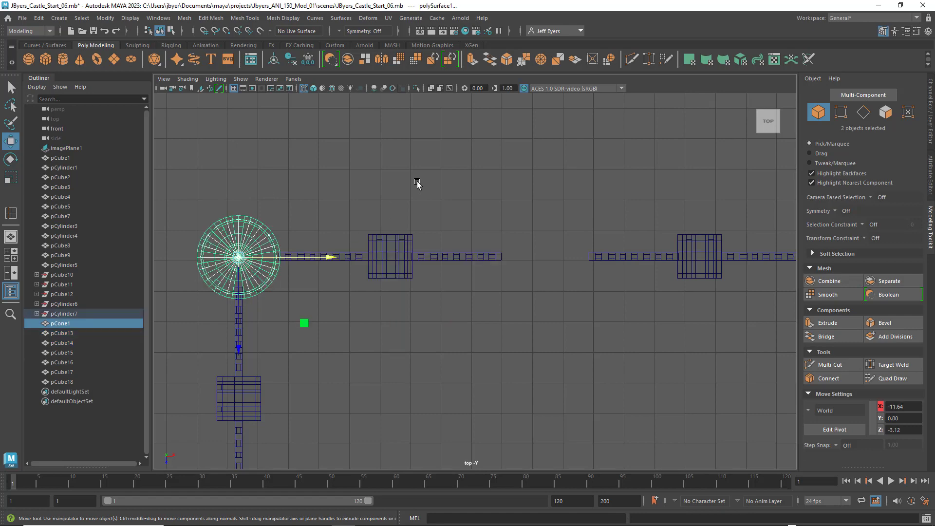
pyautogui.press('space')
pyautogui.press('space')
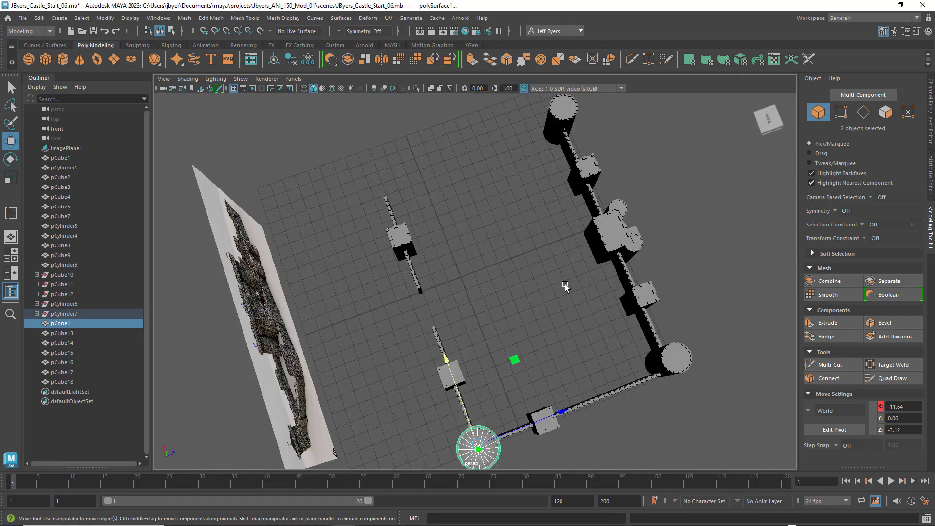
pyautogui.keyDown('alt'); pyautogui.moveTo(533, 357); pyautogui.dragTo(418, 317); pyautogui.keyUp('alt')
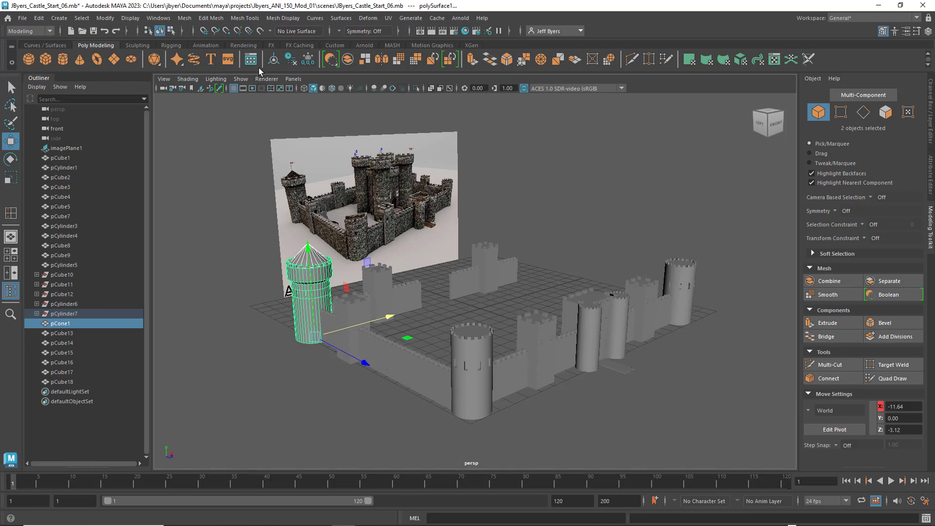
pyautogui.click(346, 60)
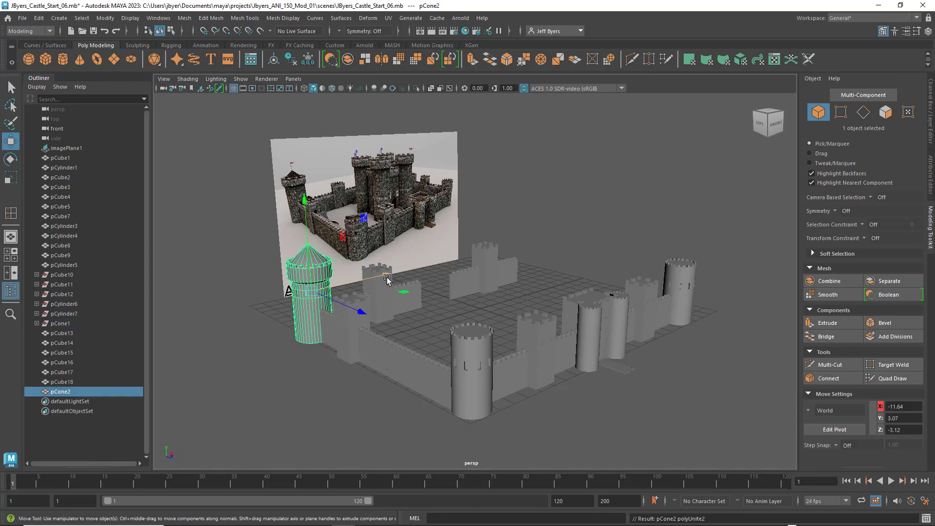
# Duplicate the combined cone-roofed tower and move the copy along X to about 8.44, against the open end of the rear wall
pyautogui.hotkey('ctrl', 'd')
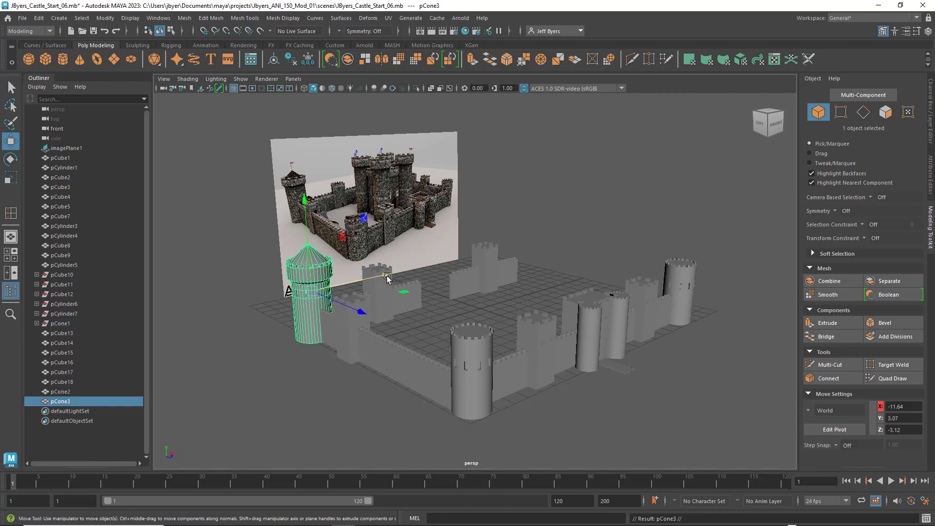
pyautogui.moveTo(389, 274); pyautogui.dragTo(590, 232)
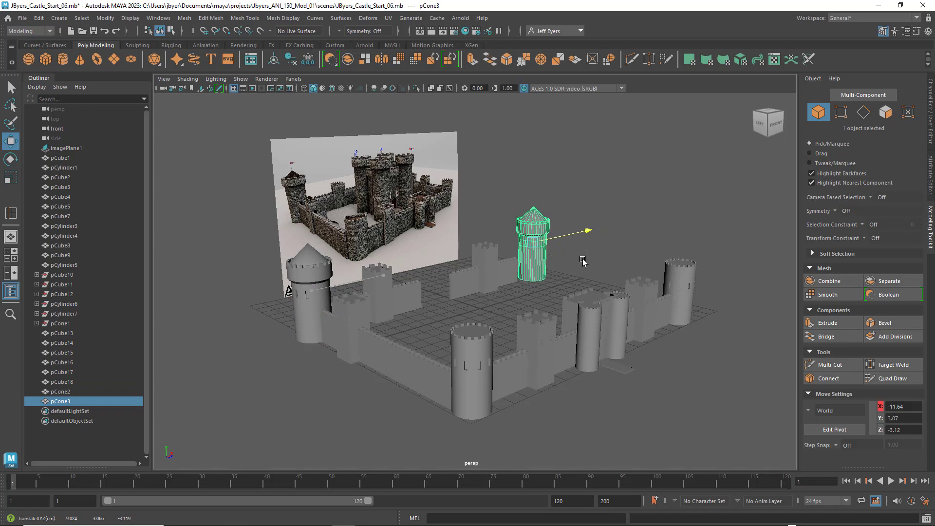
pyautogui.press('space')
pyautogui.press('space')
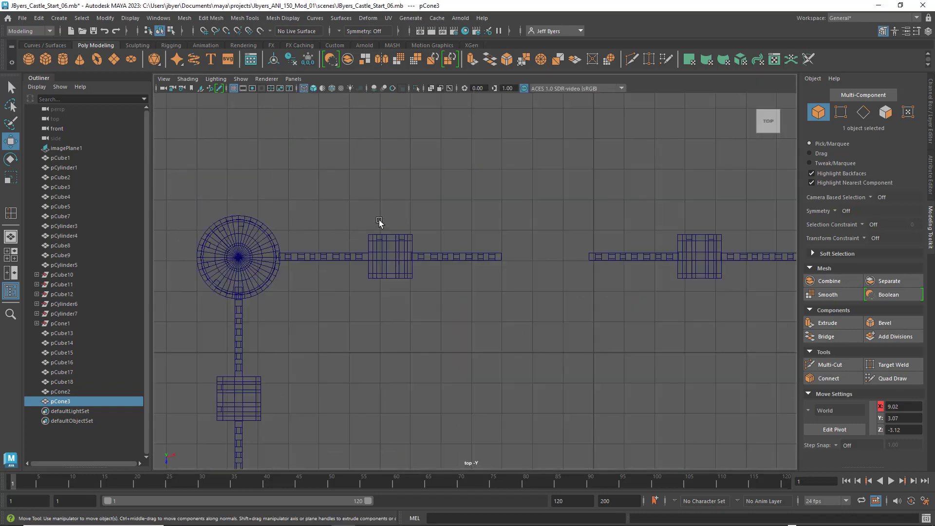
pyautogui.scroll(-5, 433, 232)
pyautogui.keyDown('alt'); pyautogui.moveTo(459, 253); pyautogui.dragTo(360, 195, button='middle'); pyautogui.keyUp('alt')
pyautogui.keyDown('alt'); pyautogui.moveTo(406, 256); pyautogui.dragTo(374, 375, button='middle'); pyautogui.keyUp('alt')
pyautogui.scroll(5, 368, 301)
pyautogui.scroll(3, 376, 341)
pyautogui.scroll(3, 377, 342)
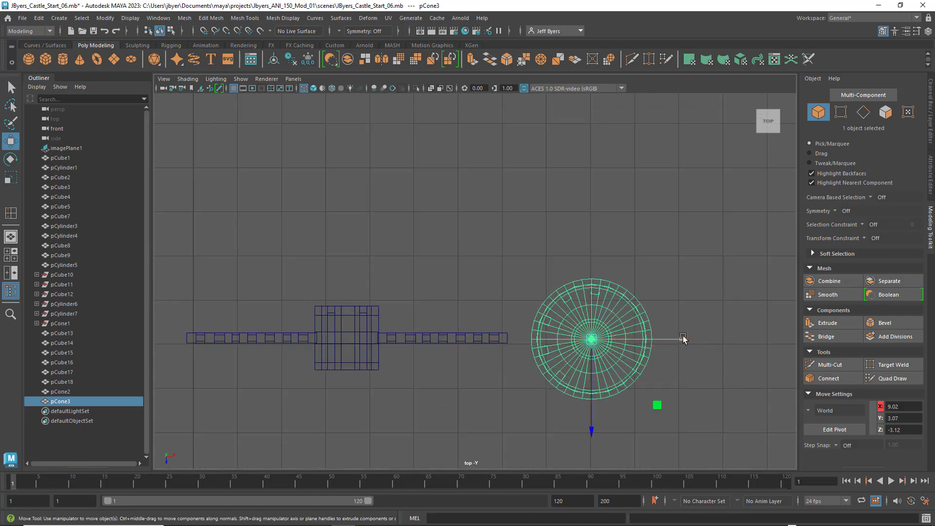
pyautogui.moveTo(683, 338); pyautogui.dragTo(655, 336)
pyautogui.press('space')
pyautogui.press('space')
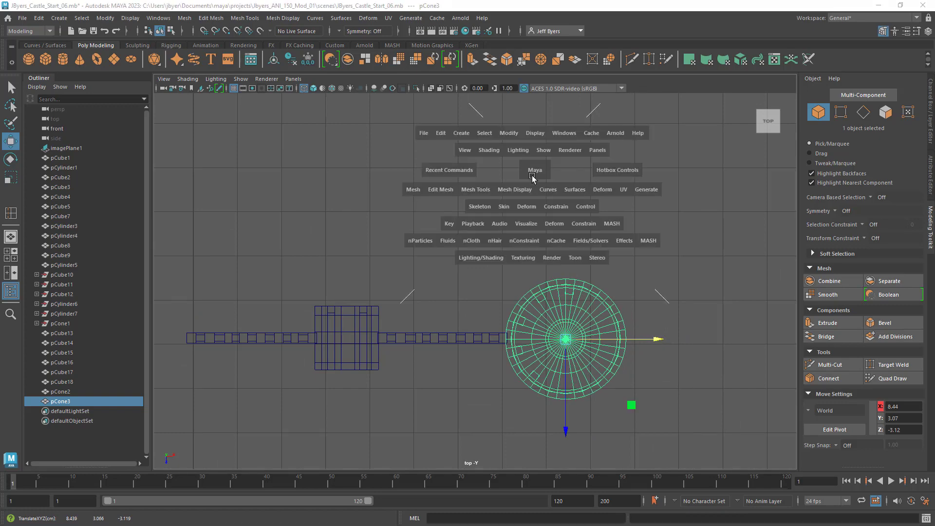
pyautogui.keyDown('alt'); pyautogui.moveTo(564, 248); pyautogui.dragTo(437, 235); pyautogui.keyUp('alt')
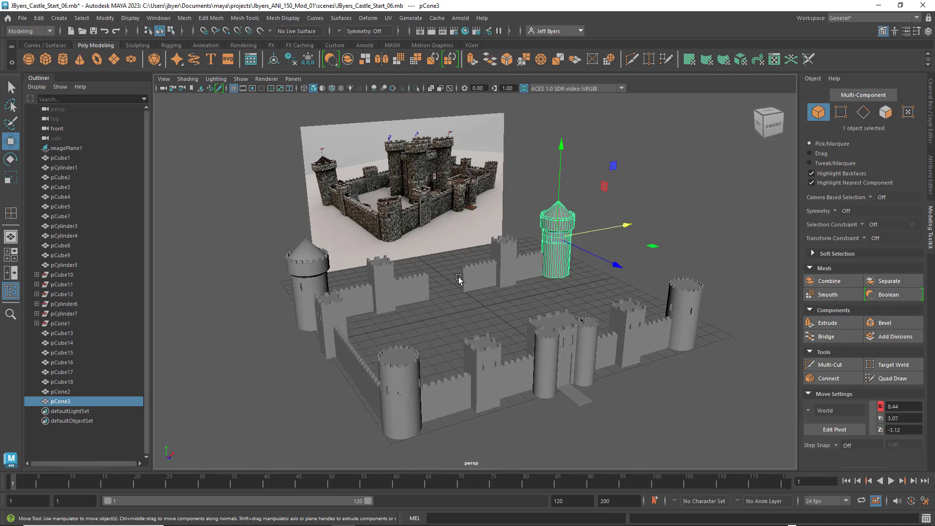
# Duplicate the rear square tower nearest the original cone-roofed tower and move the copy along X to about -1.52, into the rear wall's gap
pyautogui.click(387, 282)
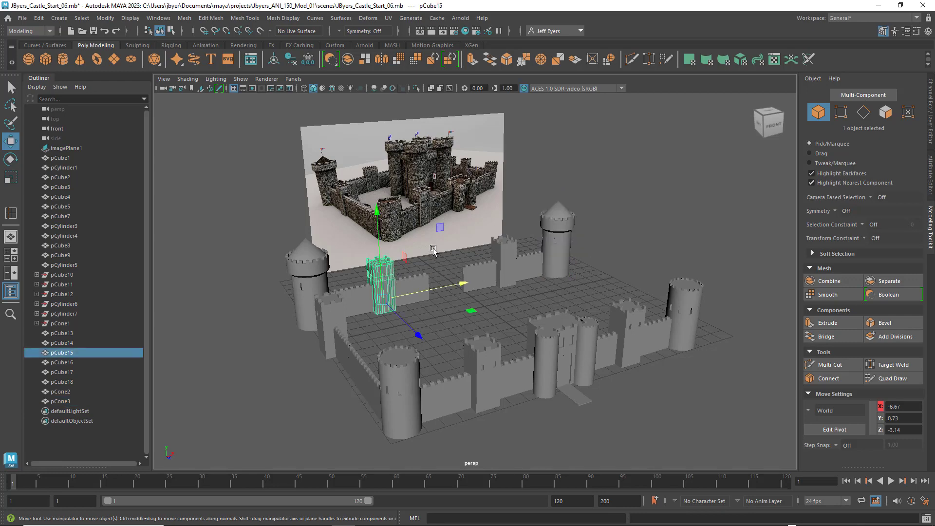
pyautogui.press('space')
pyautogui.press('space')
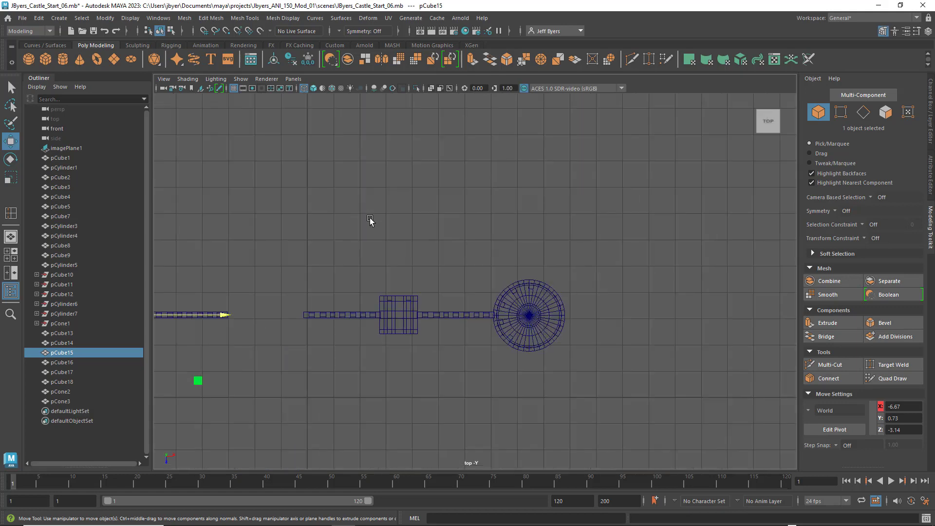
pyautogui.scroll(-3, 349, 223)
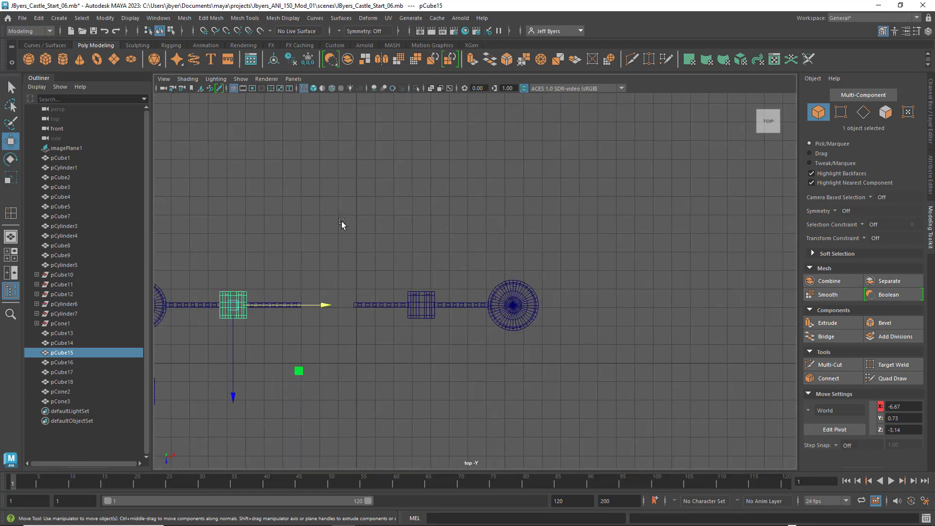
pyautogui.hotkey('ctrl', 'd')
pyautogui.moveTo(323, 305); pyautogui.dragTo(419, 305)
pyautogui.scroll(3, 407, 295)
pyautogui.keyDown('alt'); pyautogui.moveTo(393, 222); pyautogui.dragTo(650, 201, button='middle'); pyautogui.keyUp('alt')
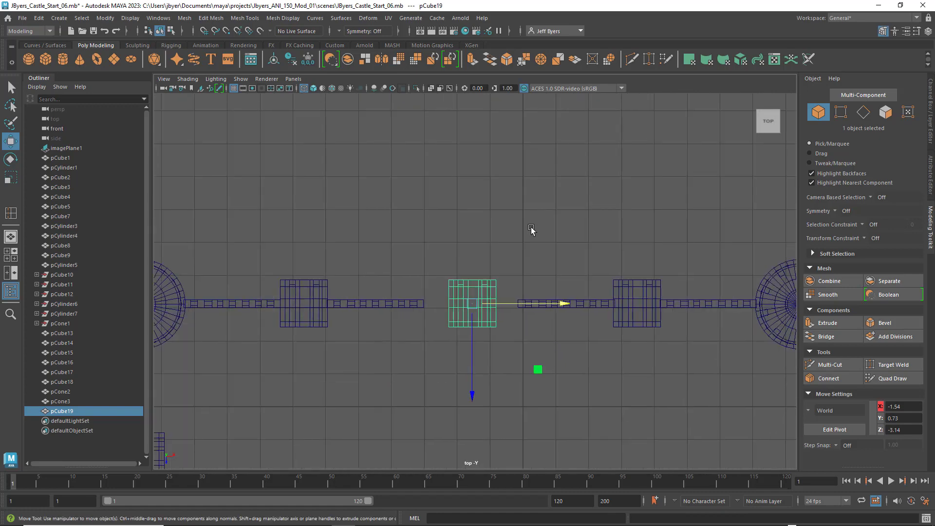
pyautogui.scroll(4, 531, 230)
pyautogui.keyDown('alt'); pyautogui.moveTo(544, 254); pyautogui.dragTo(491, 234, button='middle'); pyautogui.keyUp('alt')
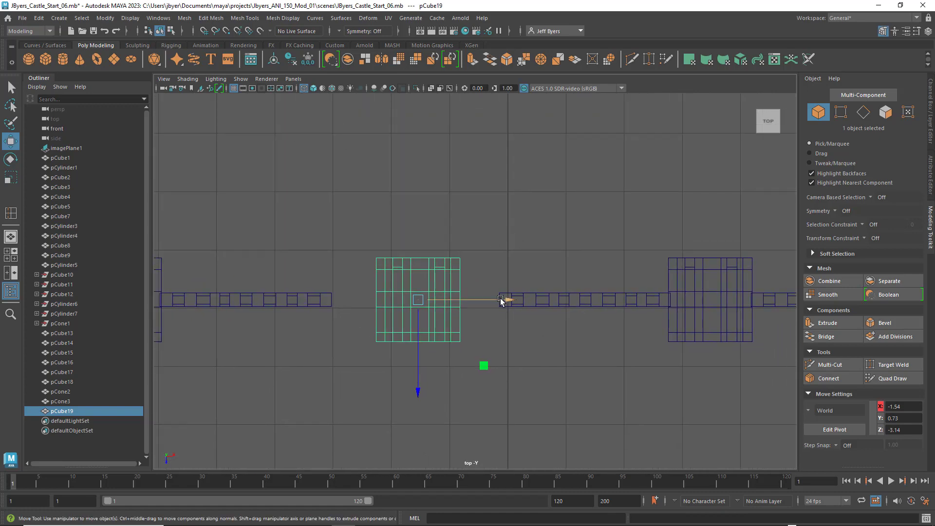
pyautogui.moveTo(501, 300); pyautogui.dragTo(506, 303)
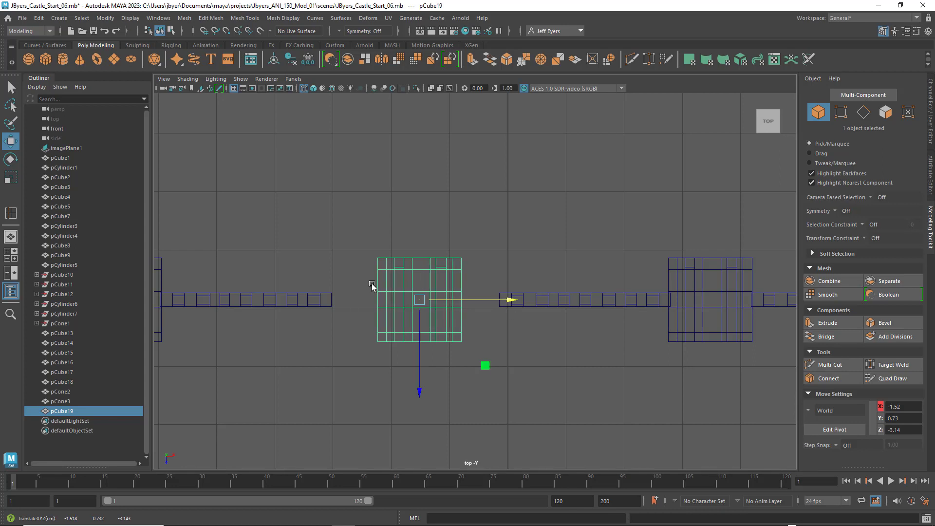
# Widen the middle rear tower by moving the vertex groups at both ends outward along X until they meet the neighbouring wall sections
pyautogui.moveTo(397, 248); pyautogui.dragTo(348, 249, button='right')
pyautogui.moveTo(349, 220); pyautogui.dragTo(407, 384)
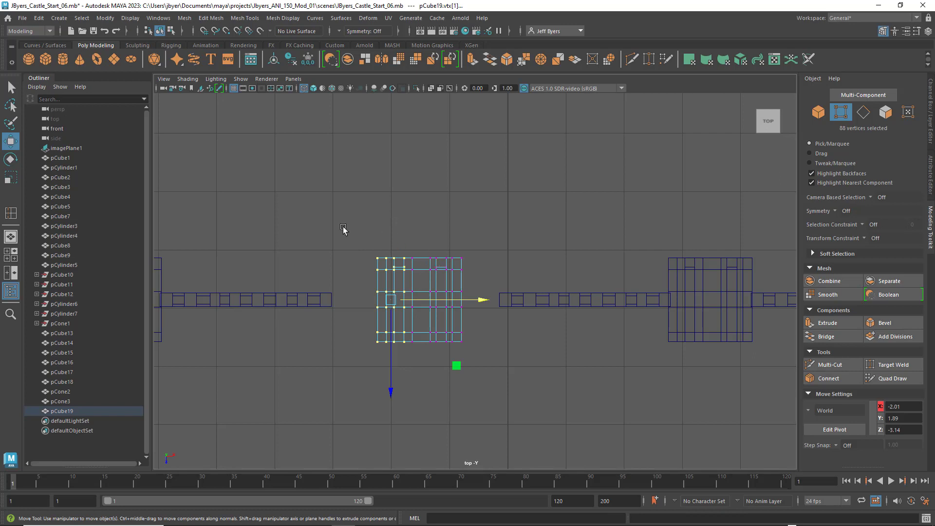
pyautogui.moveTo(343, 229); pyautogui.dragTo(413, 383)
pyautogui.moveTo(486, 299); pyautogui.dragTo(444, 299)
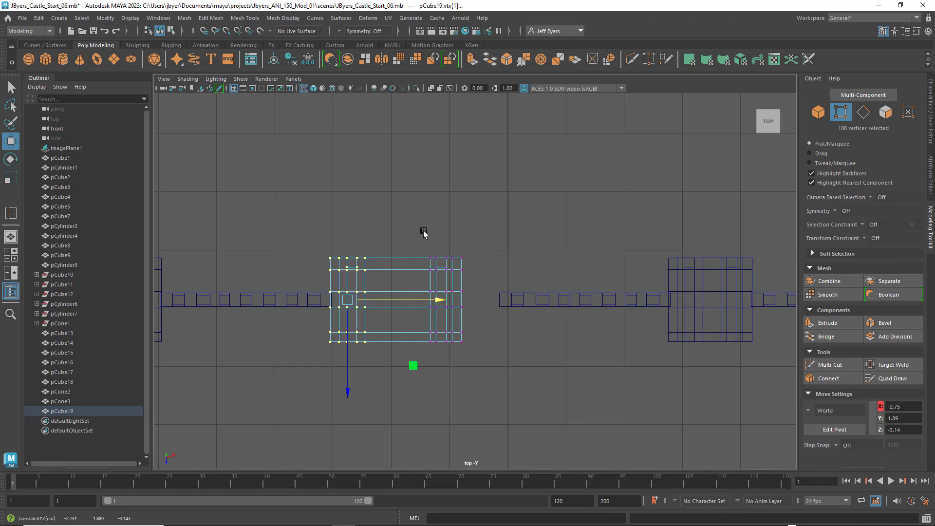
pyautogui.moveTo(417, 231); pyautogui.dragTo(511, 407)
pyautogui.moveTo(512, 300); pyautogui.dragTo(552, 302)
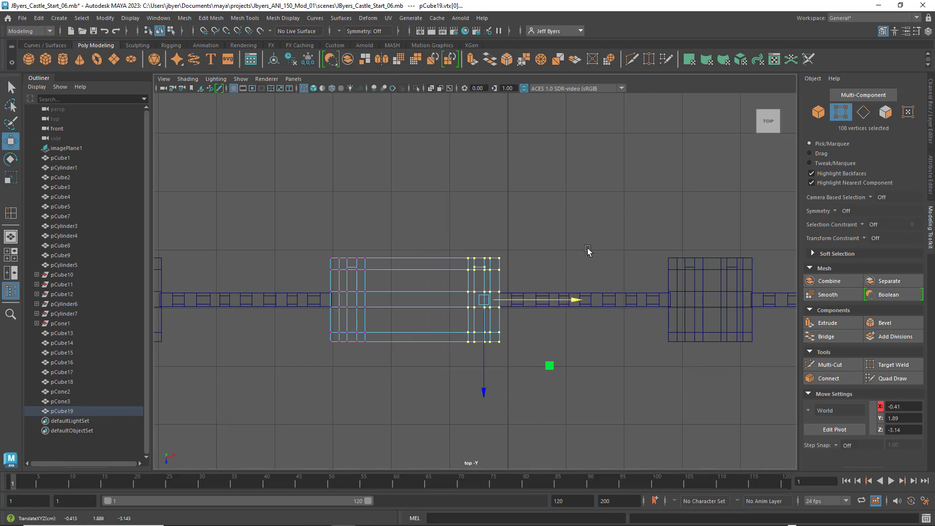
# Return to object mode and examine the widened middle tower and the whole rear wall in perspective against the reference image
pyautogui.press('space')
pyautogui.press('space')
pyautogui.click(432, 306)
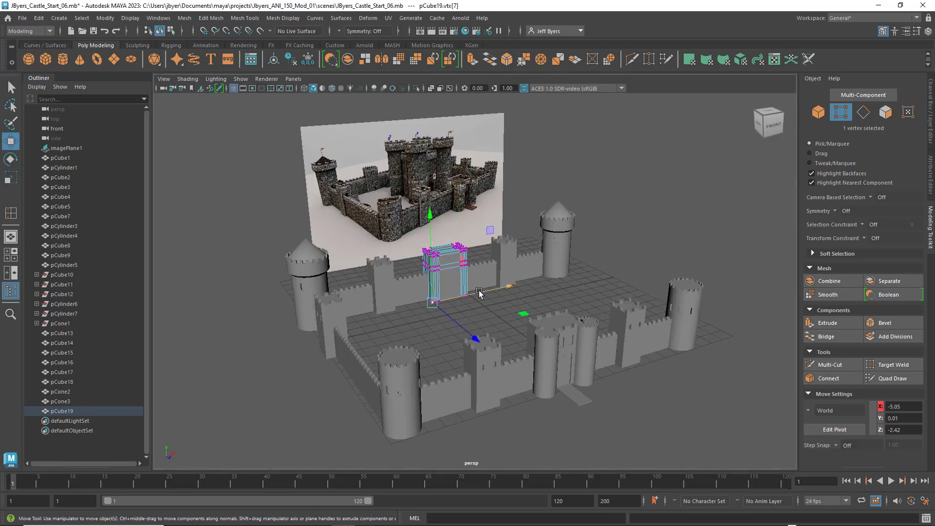
pyautogui.scroll(3, 472, 276)
pyautogui.scroll(3, 469, 271)
pyautogui.keyDown('alt'); pyautogui.moveTo(442, 271); pyautogui.dragTo(458, 270); pyautogui.keyUp('alt')
pyautogui.moveTo(404, 229); pyautogui.dragTo(390, 295, button='right')
pyautogui.click(612, 341)
pyautogui.keyDown('alt'); pyautogui.moveTo(524, 323); pyautogui.dragTo(417, 277); pyautogui.keyUp('alt')
pyautogui.scroll(-4, 513, 321)
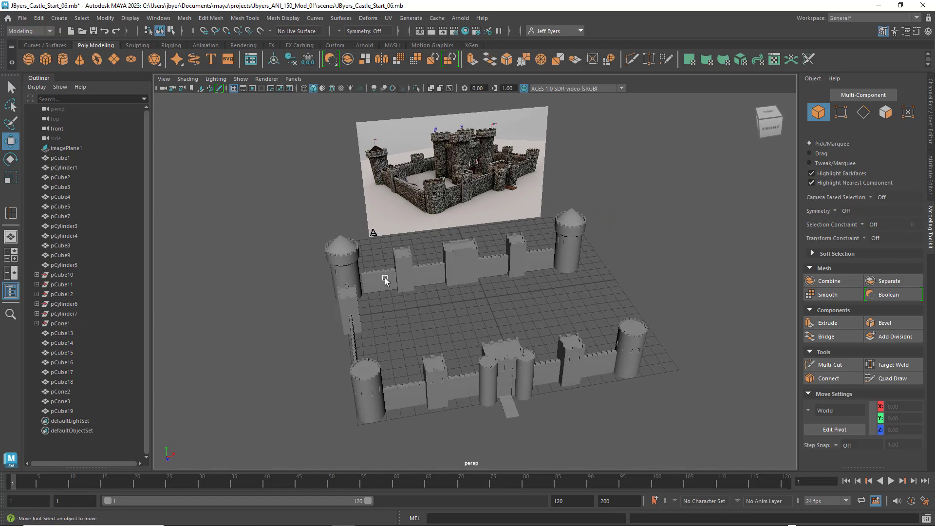
pyautogui.scroll(6, 375, 282)
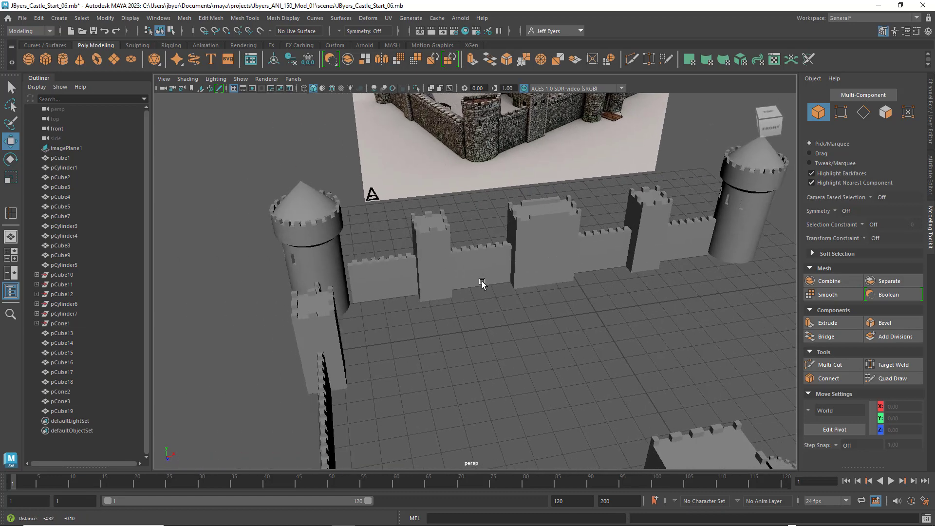
# Nudge the square tower and two wall sections beside the original cone-roofed tower slightly along X, deeper into the round tower
pyautogui.click(370, 279)
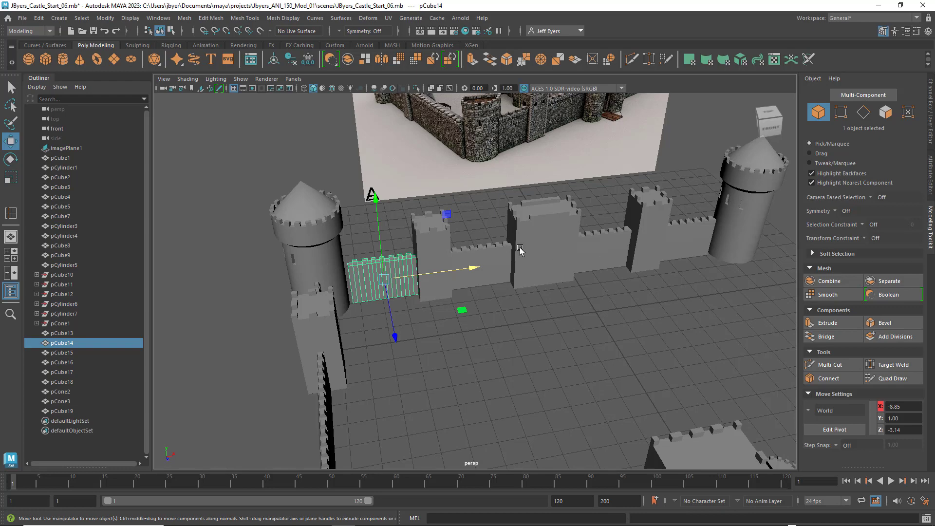
pyautogui.press('space')
pyautogui.press('space')
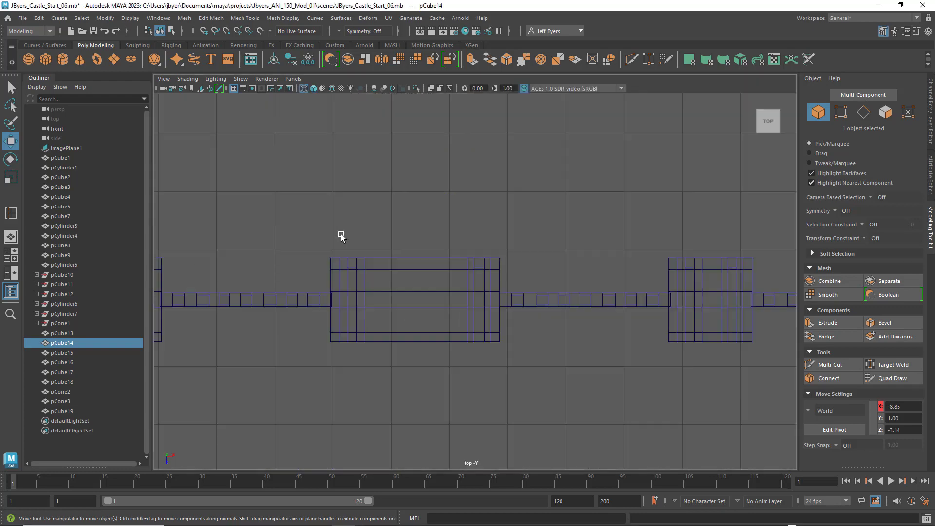
pyautogui.keyDown('alt'); pyautogui.moveTo(376, 257); pyautogui.dragTo(393, 273, button='middle'); pyautogui.keyUp('alt')
pyautogui.scroll(4, 616, 243)
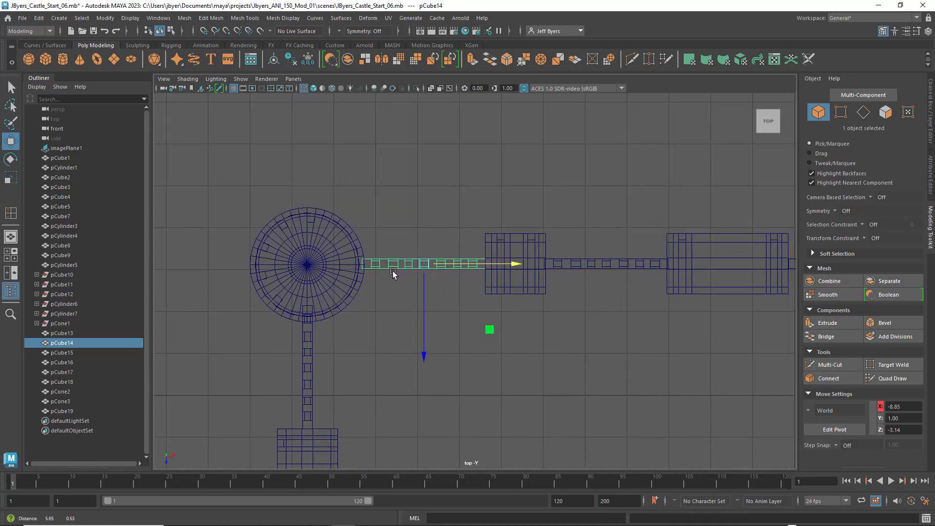
pyautogui.scroll(3, 418, 274)
pyautogui.scroll(-5, 502, 253)
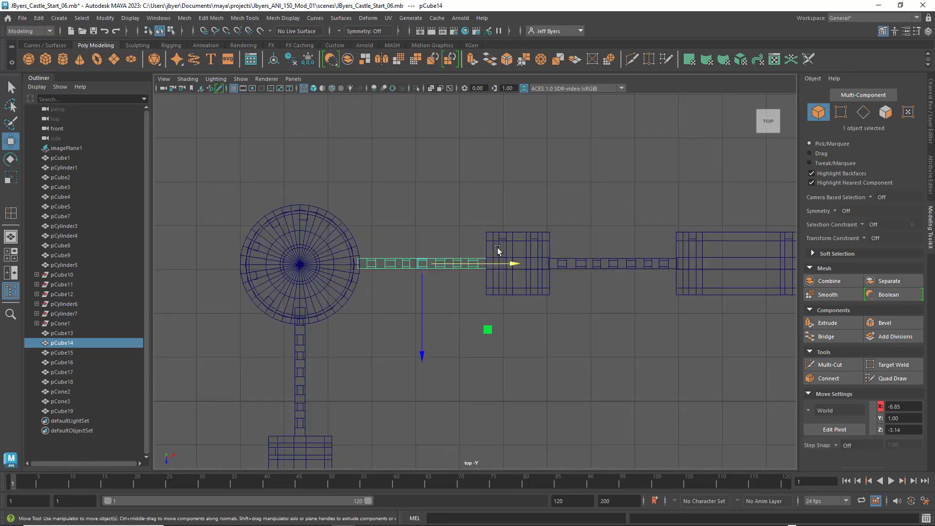
pyautogui.moveTo(410, 203); pyautogui.dragTo(565, 324)
pyautogui.moveTo(595, 268); pyautogui.dragTo(591, 270)
# Move the square tower and two wall sections beside the duplicated cone-roofed tower along X to about 3.60, deeper into that round tower
pyautogui.keyDown('alt'); pyautogui.moveTo(650, 295); pyautogui.dragTo(340, 255, button='middle'); pyautogui.keyUp('alt')
pyautogui.moveTo(457, 203); pyautogui.dragTo(596, 367)
pyautogui.click(609, 281)
pyautogui.moveTo(610, 282); pyautogui.dragTo(612, 282)
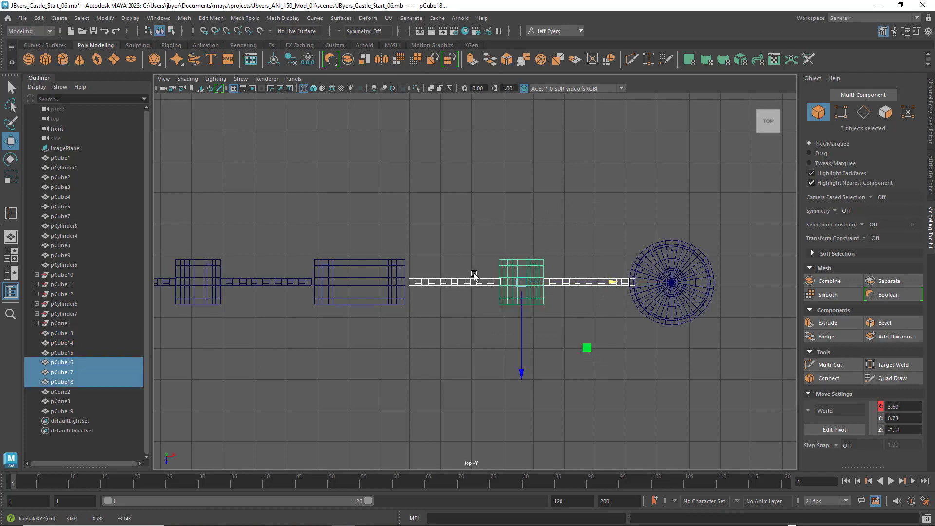
# Move the vertices at the left end of the widened middle rear tower outward along X to about -2.87, meeting the wall section
pyautogui.click(348, 257)
pyautogui.click(356, 268)
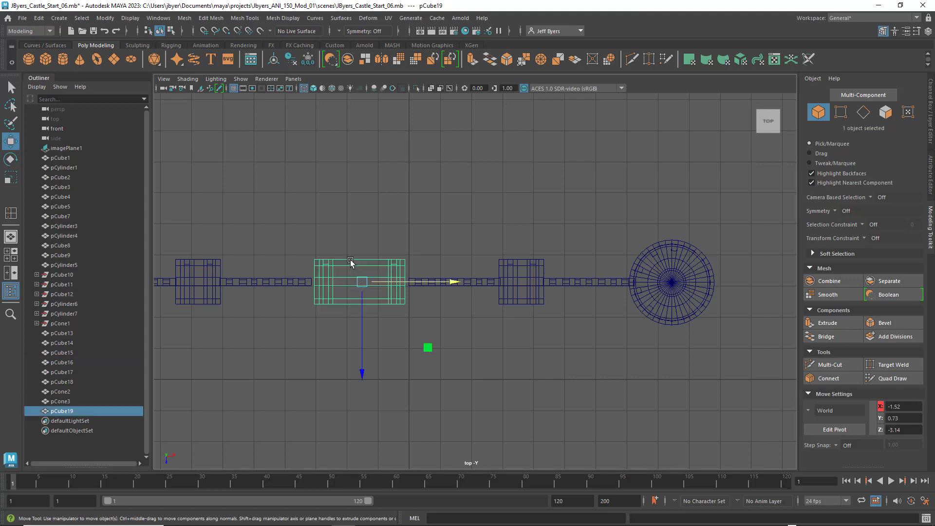
pyautogui.moveTo(343, 248); pyautogui.dragTo(297, 247, button='right')
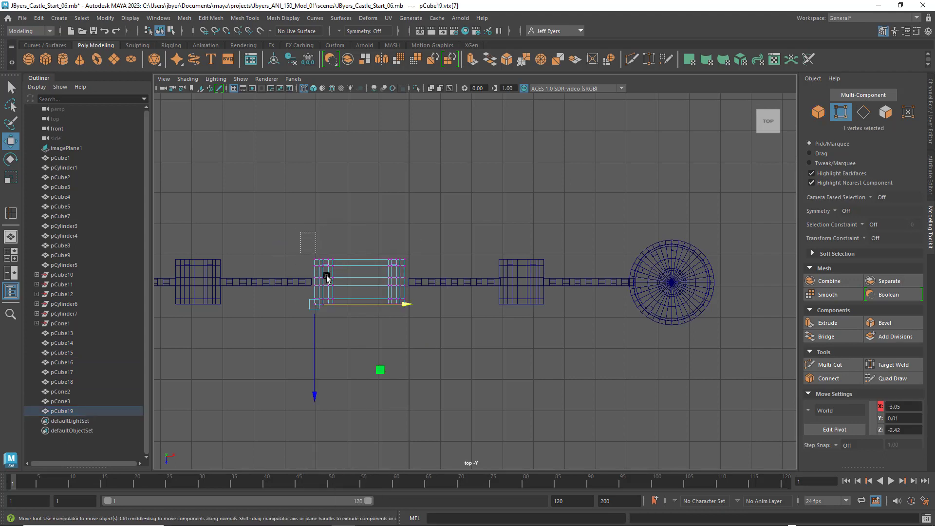
pyautogui.moveTo(299, 231); pyautogui.dragTo(351, 345)
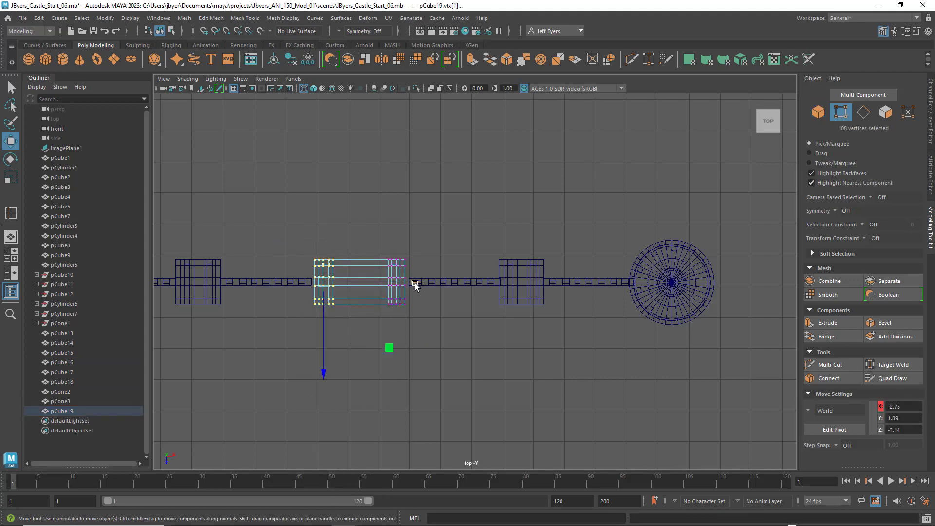
pyautogui.scroll(4, 415, 284)
pyautogui.keyDown('alt'); pyautogui.moveTo(402, 277); pyautogui.dragTo(516, 268, button='middle'); pyautogui.keyUp('alt')
pyautogui.moveTo(419, 283); pyautogui.dragTo(410, 285)
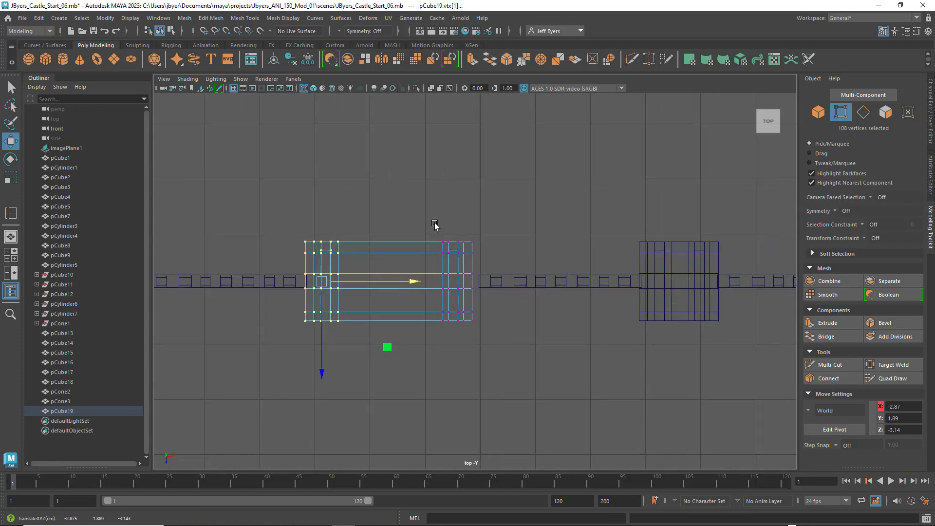
# Move the vertices at the tower's other end along X to about -0.27 to meet the neighbouring wall, and return to object mode
pyautogui.moveTo(435, 224); pyautogui.dragTo(505, 317)
pyautogui.moveTo(509, 281); pyautogui.dragTo(518, 283)
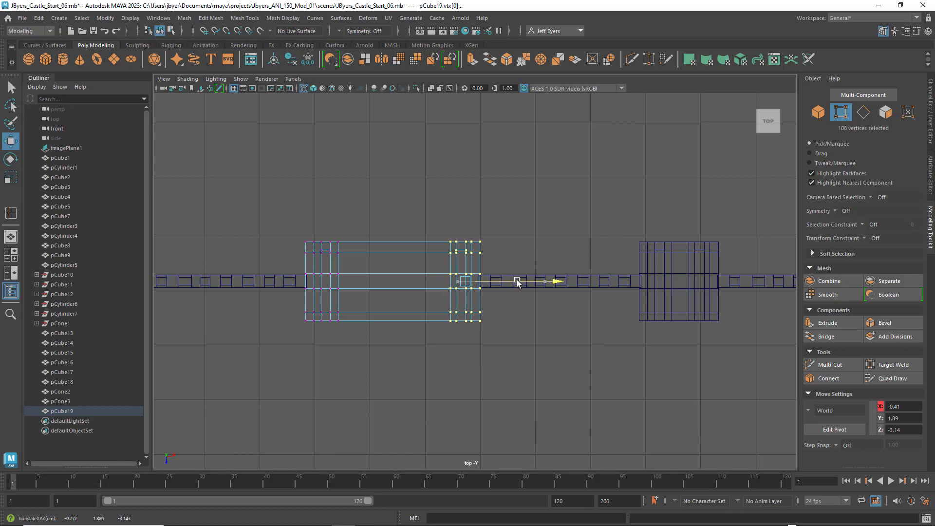
pyautogui.scroll(-5, 571, 226)
pyautogui.press('space')
pyautogui.press('space')
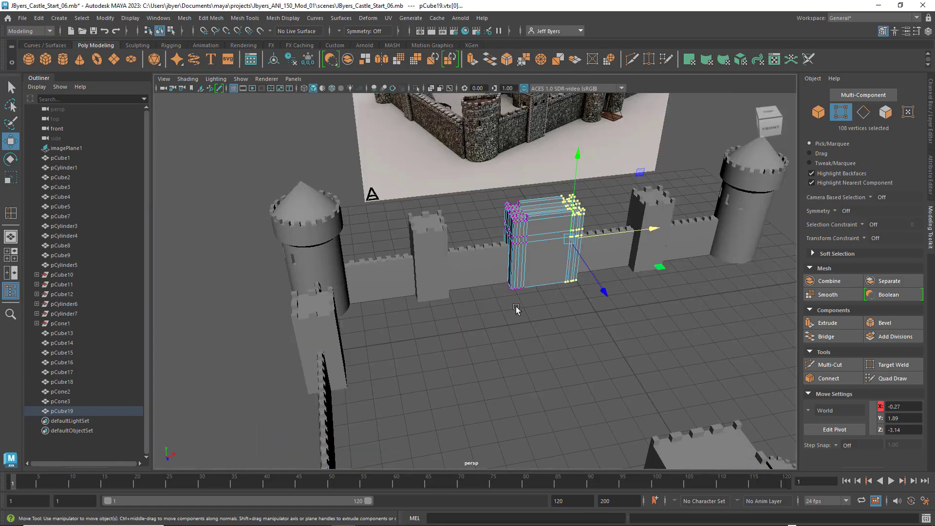
pyautogui.moveTo(483, 250); pyautogui.dragTo(471, 309, button='right')
pyautogui.click(553, 339)
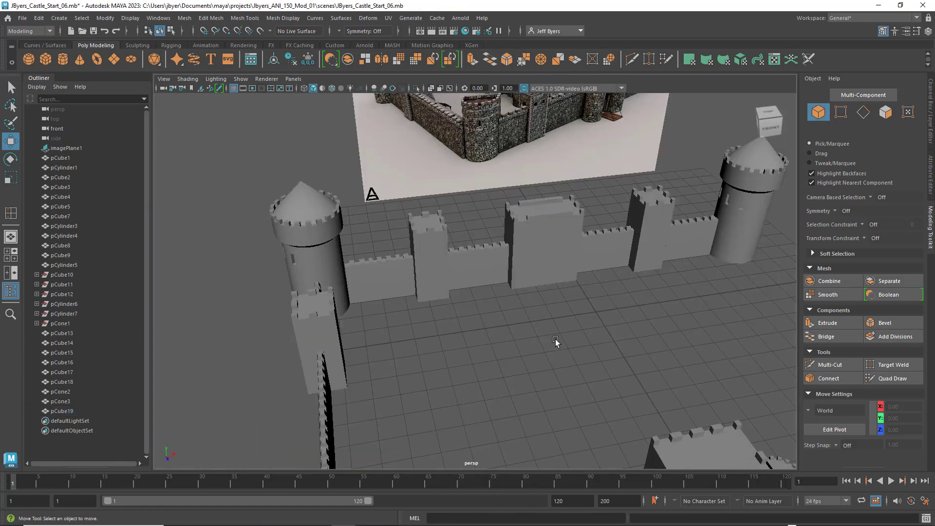
# Examine the whole castle enclosure in perspective against the reference image, looking for wall sections still missing
pyautogui.keyDown('alt'); pyautogui.moveTo(536, 344); pyautogui.dragTo(554, 326); pyautogui.keyUp('alt')
pyautogui.press('super')
pyautogui.scroll(-5, 584, 342)
pyautogui.press('super')
pyautogui.press('super')
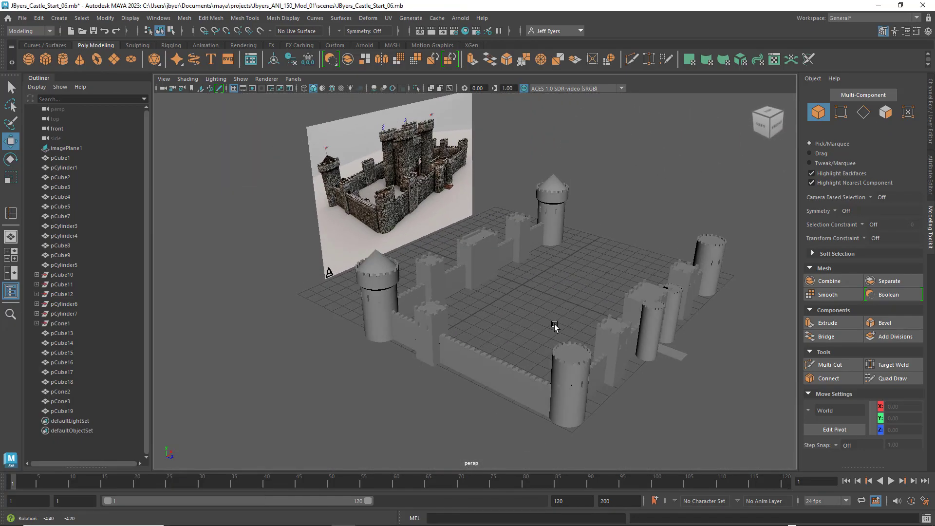
pyautogui.press('super')
pyautogui.press('super')
pyautogui.keyDown('alt'); pyautogui.moveTo(568, 316); pyautogui.dragTo(463, 294); pyautogui.keyUp('alt')
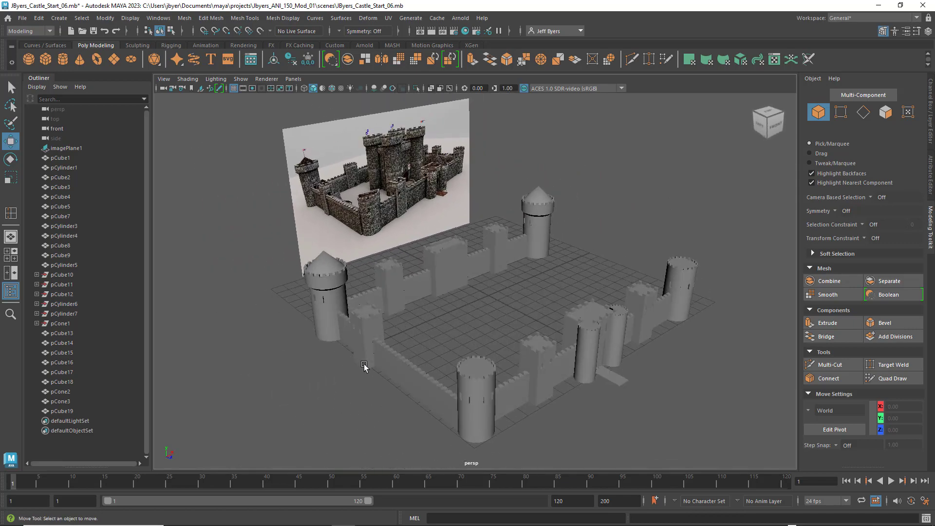
# Duplicate the left side wall's square tower and wall sections, and move the five copies along X to about 8.39 on the open side
pyautogui.keyDown('alt'); pyautogui.moveTo(365, 366); pyautogui.dragTo(417, 366); pyautogui.keyUp('alt')
pyautogui.moveTo(539, 409); pyautogui.dragTo(539, 409)
pyautogui.keyDown('alt'); pyautogui.moveTo(587, 433); pyautogui.dragTo(596, 415); pyautogui.keyUp('alt')
pyautogui.click(510, 248)
pyautogui.keyDown('alt'); pyautogui.moveTo(511, 249); pyautogui.dragTo(521, 254); pyautogui.keyUp('alt')
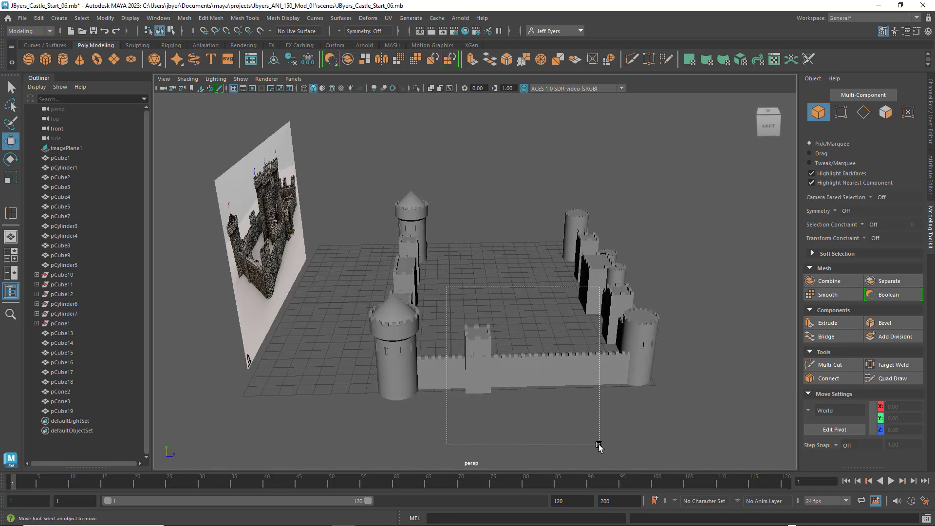
pyautogui.moveTo(599, 444); pyautogui.dragTo(599, 445)
pyautogui.keyDown('alt'); pyautogui.moveTo(598, 445); pyautogui.dragTo(531, 440); pyautogui.keyUp('alt')
pyautogui.keyDown('alt'); pyautogui.moveTo(593, 324); pyautogui.dragTo(572, 336); pyautogui.keyUp('alt')
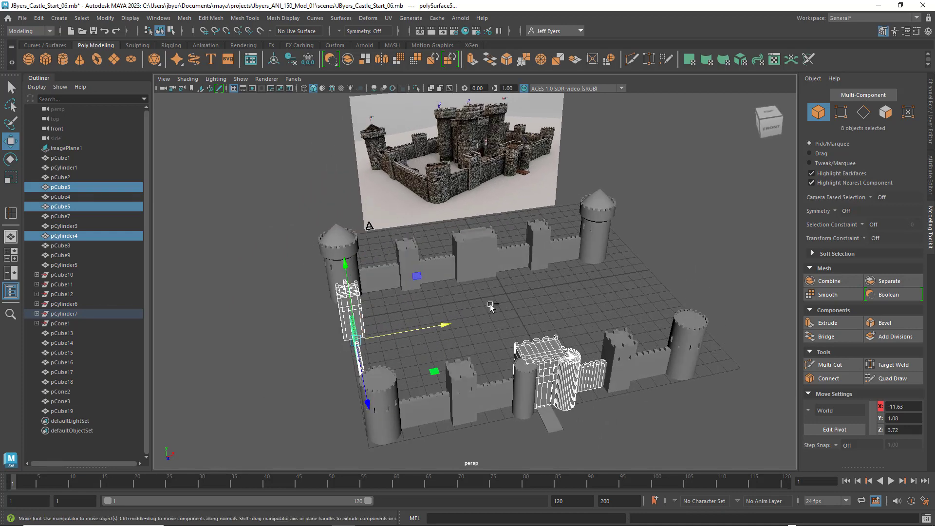
pyautogui.keyDown('ctrl'); pyautogui.moveTo(624, 449); pyautogui.dragTo(623, 447); pyautogui.keyUp('ctrl')
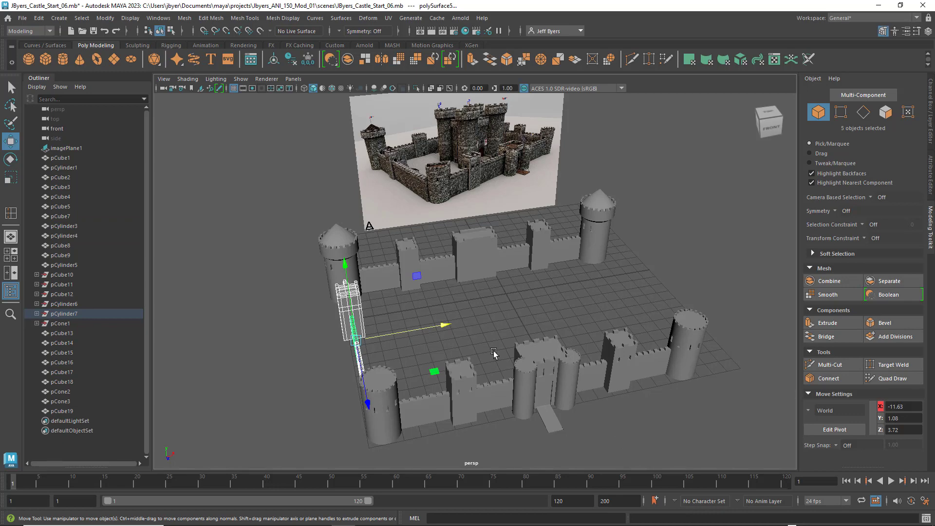
pyautogui.keyDown('alt'); pyautogui.moveTo(493, 352); pyautogui.dragTo(515, 345); pyautogui.keyUp('alt')
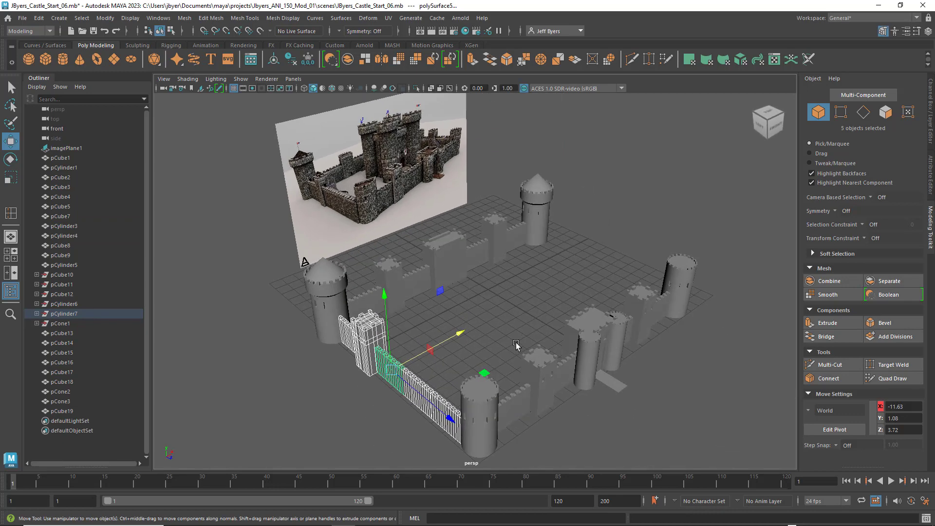
pyautogui.hotkey('ctrl', 'd')
pyautogui.moveTo(461, 334); pyautogui.dragTo(526, 297)
# Align the duplicated side wall with the corner towers in the top view by moving it along X to about 8.44
pyautogui.press('space')
pyautogui.press('space')
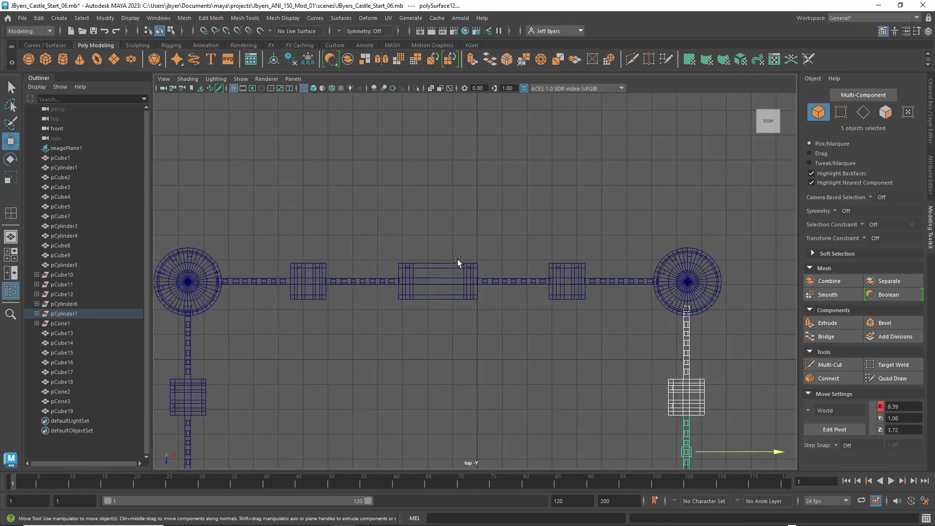
pyautogui.keyDown('alt'); pyautogui.moveTo(511, 333); pyautogui.dragTo(315, 265, button='middle'); pyautogui.keyUp('alt')
pyautogui.scroll(5, 351, 275)
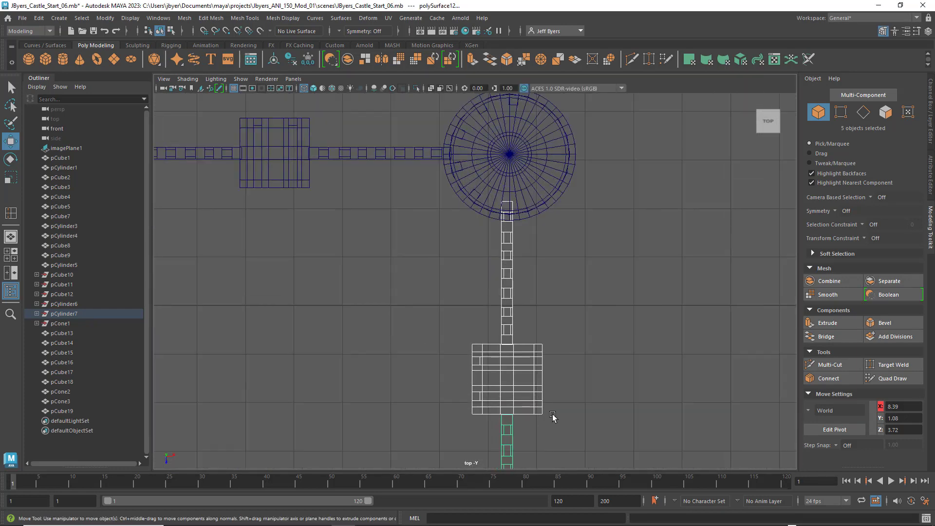
pyautogui.keyDown('alt'); pyautogui.moveTo(548, 366); pyautogui.dragTo(507, 283, button='middle'); pyautogui.keyUp('alt')
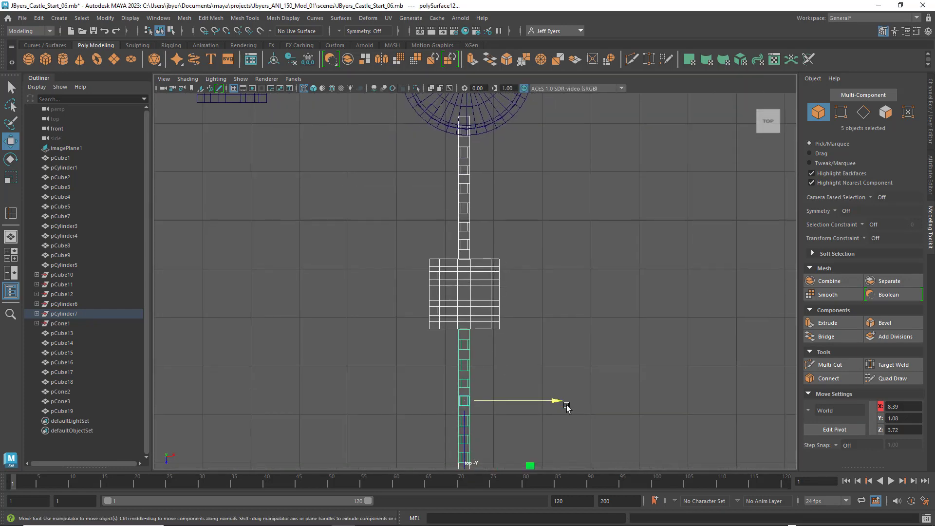
pyautogui.moveTo(557, 401); pyautogui.dragTo(560, 400)
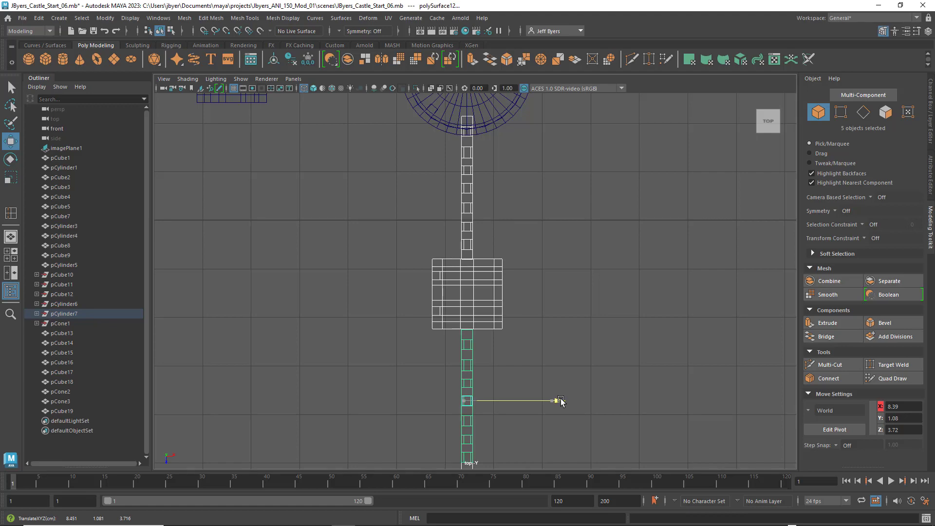
pyautogui.scroll(-8, 574, 380)
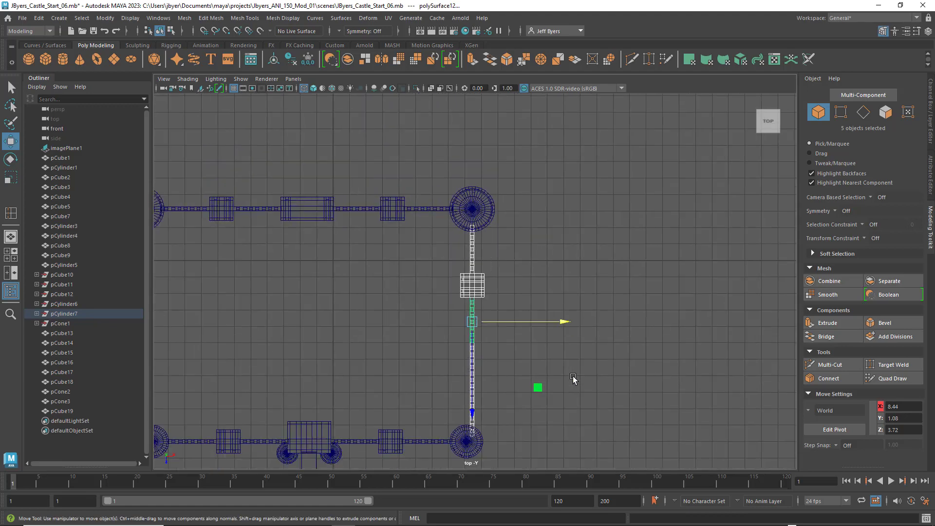
pyautogui.scroll(4, 540, 268)
pyautogui.scroll(6, 534, 277)
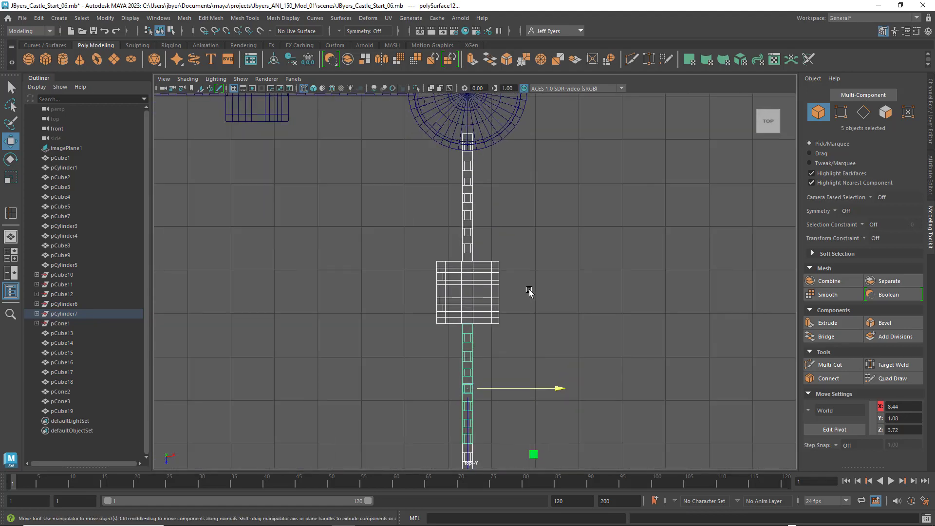
# Rotate the duplicated side wall's square tower 180 degrees about Y and deselect it
pyautogui.click(493, 272)
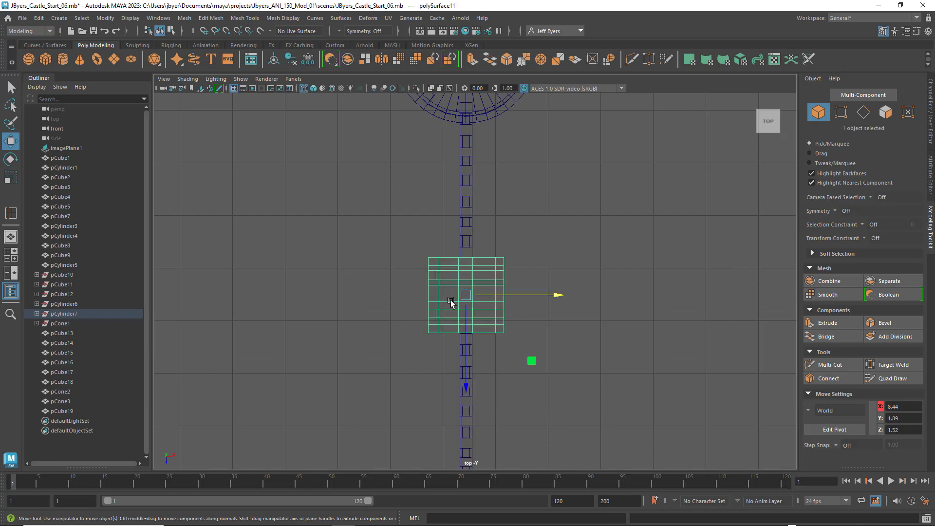
pyautogui.press('e')
pyautogui.moveTo(531, 237); pyautogui.dragTo(565, 357)
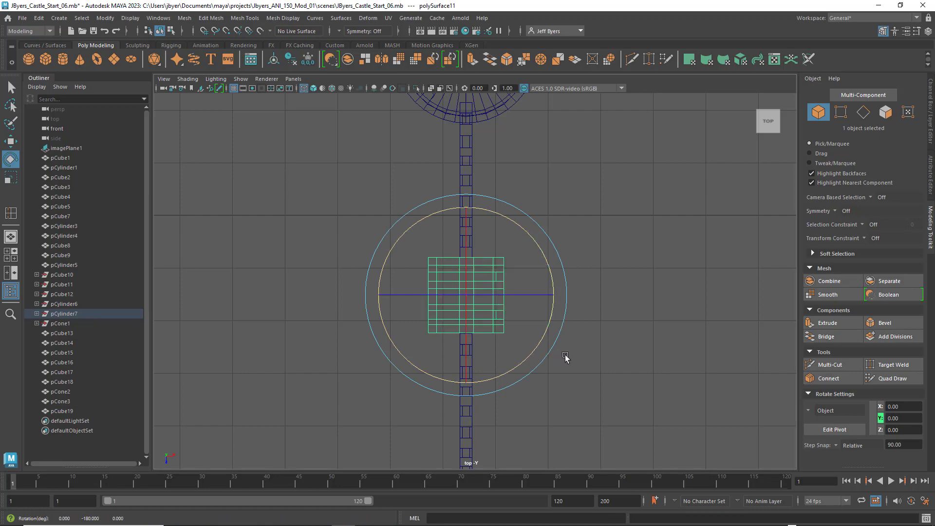
pyautogui.click(603, 330)
pyautogui.scroll(-10, 604, 330)
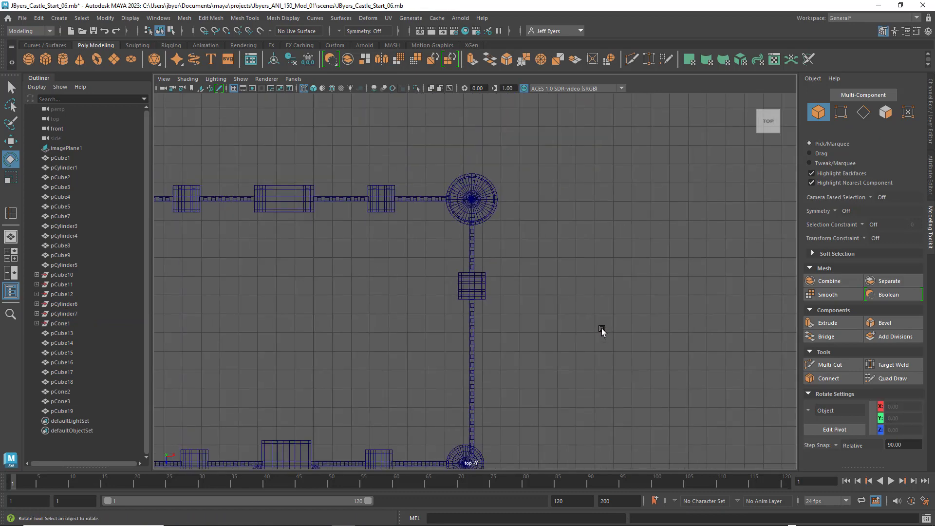
# Examine the enclosed castle walls in perspective and study the central keep and remaining details in the reference image
pyautogui.press('space')
pyautogui.press('space')
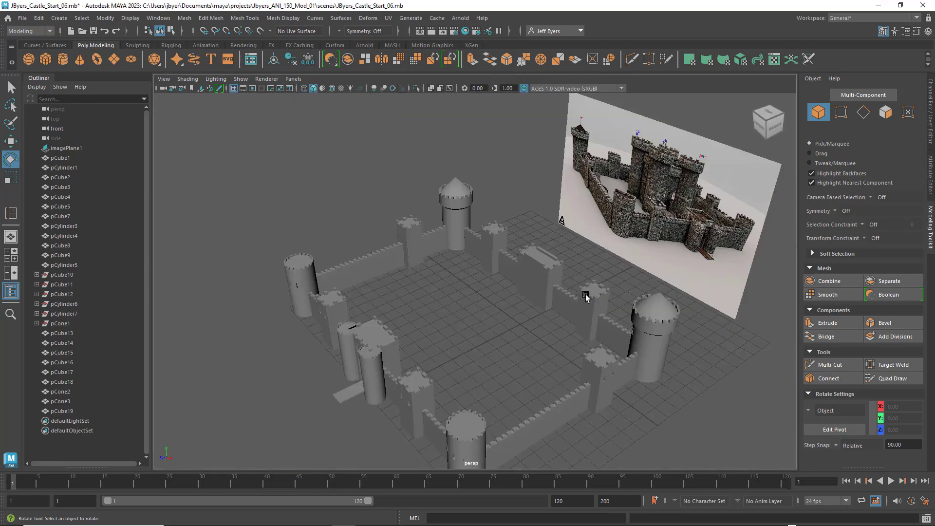
pyautogui.keyDown('alt'); pyautogui.moveTo(492, 323); pyautogui.dragTo(604, 320); pyautogui.keyUp('alt')
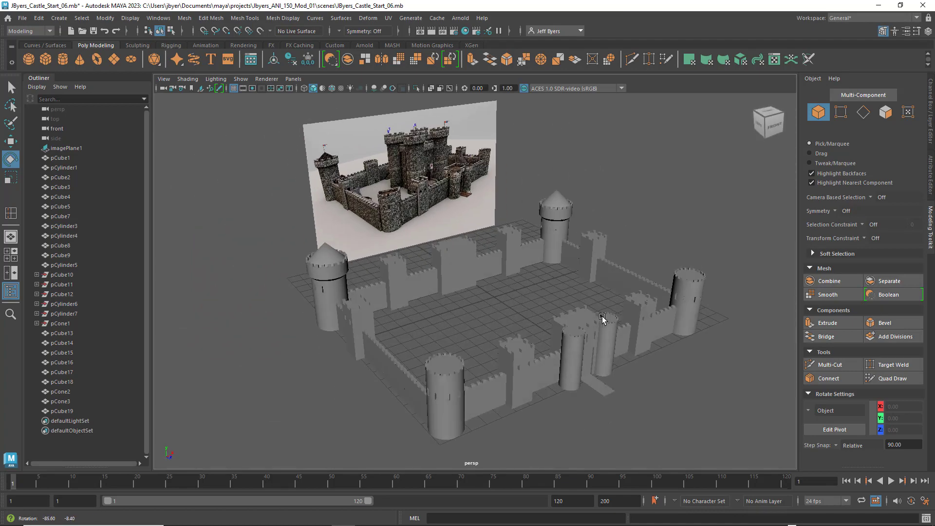
pyautogui.keyDown('alt'); pyautogui.moveTo(603, 319); pyautogui.dragTo(556, 293, button='middle'); pyautogui.keyUp('alt')
pyautogui.moveTo(557, 295)
pyautogui.keyDown('alt'); pyautogui.mouseDown()
pyautogui.moveTo(560, 278)
pyautogui.moveTo(568, 299)
pyautogui.moveTo(557, 302)
pyautogui.mouseUp(); pyautogui.keyUp('alt')
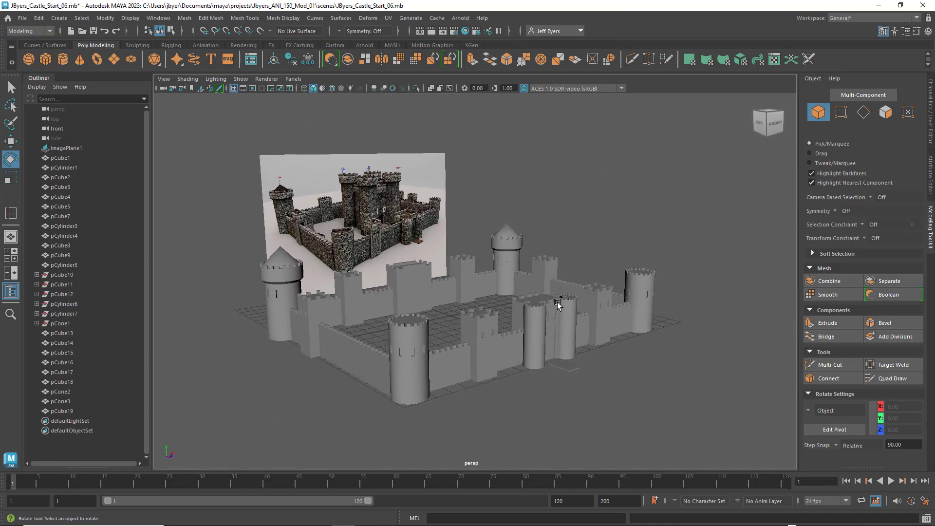
pyautogui.scroll(-3, 513, 307)
pyautogui.keyDown('alt'); pyautogui.moveTo(513, 307); pyautogui.dragTo(516, 323, button='middle'); pyautogui.keyUp('alt')
pyautogui.scroll(3, 516, 323)
pyautogui.scroll(5, 517, 325)
pyautogui.keyDown('alt'); pyautogui.moveTo(410, 267); pyautogui.dragTo(511, 334, button='middle'); pyautogui.keyUp('alt')
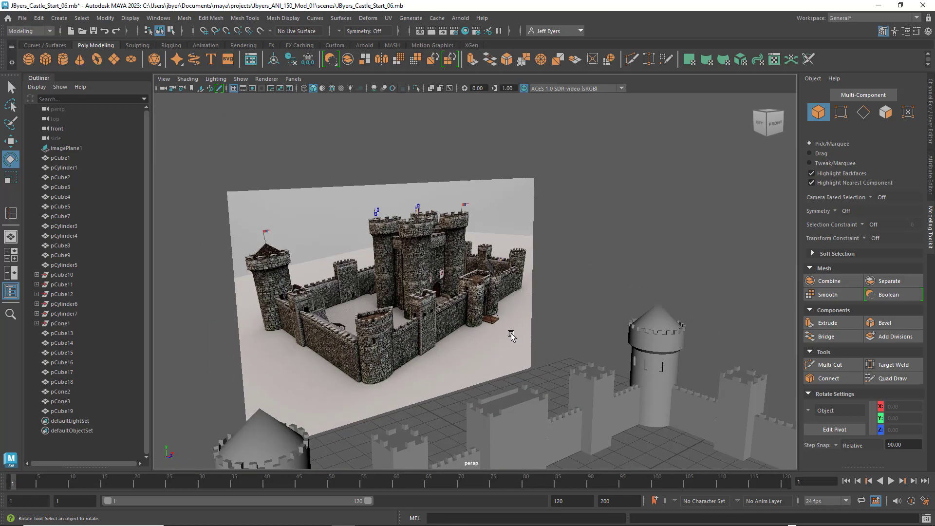
pyautogui.scroll(4, 507, 331)
pyautogui.scroll(2, 506, 332)
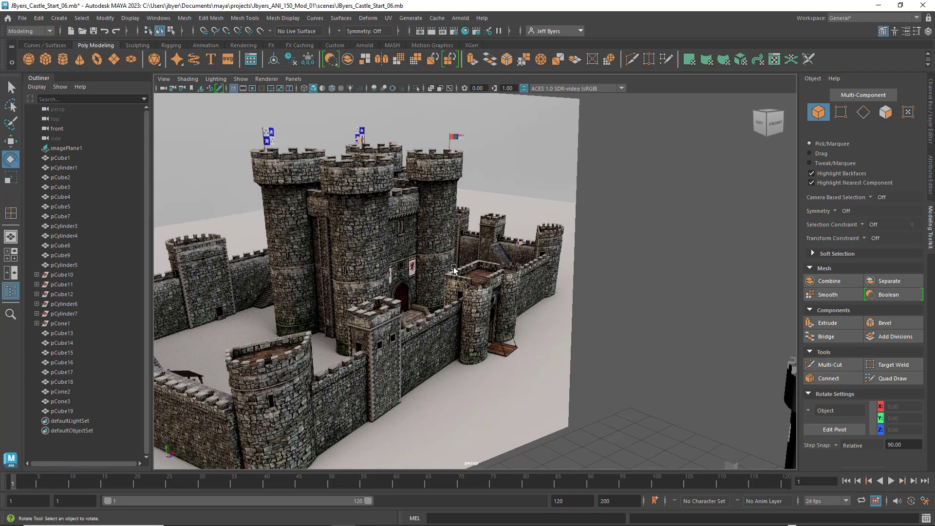
pyautogui.scroll(-8, 450, 277)
pyautogui.keyDown('alt'); pyautogui.moveTo(553, 357); pyautogui.dragTo(461, 214, button='middle'); pyautogui.keyUp('alt')
pyautogui.keyDown('alt'); pyautogui.moveTo(456, 258); pyautogui.dragTo(457, 263); pyautogui.keyUp('alt')
pyautogui.keyDown('alt'); pyautogui.moveTo(458, 263); pyautogui.dragTo(435, 244, button='middle'); pyautogui.keyUp('alt')
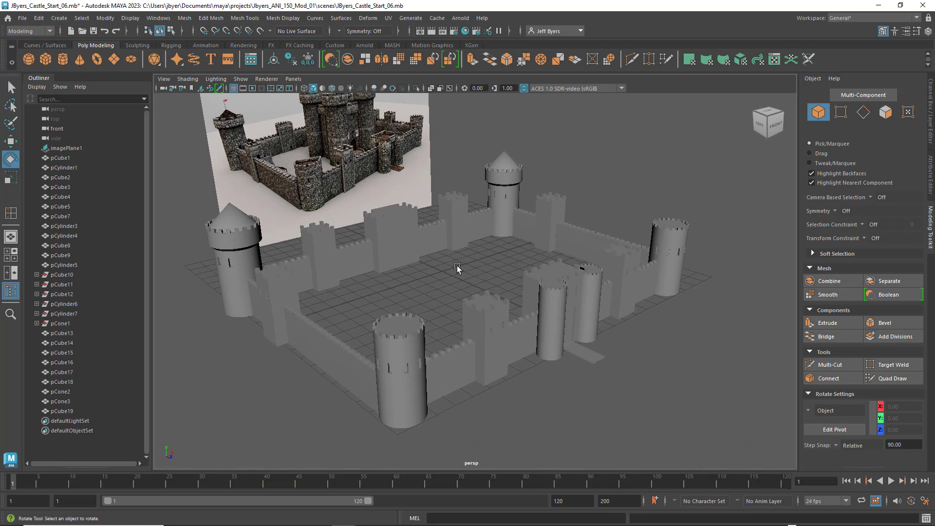
pyautogui.keyDown('alt'); pyautogui.moveTo(457, 268); pyautogui.dragTo(515, 268); pyautogui.keyUp('alt')
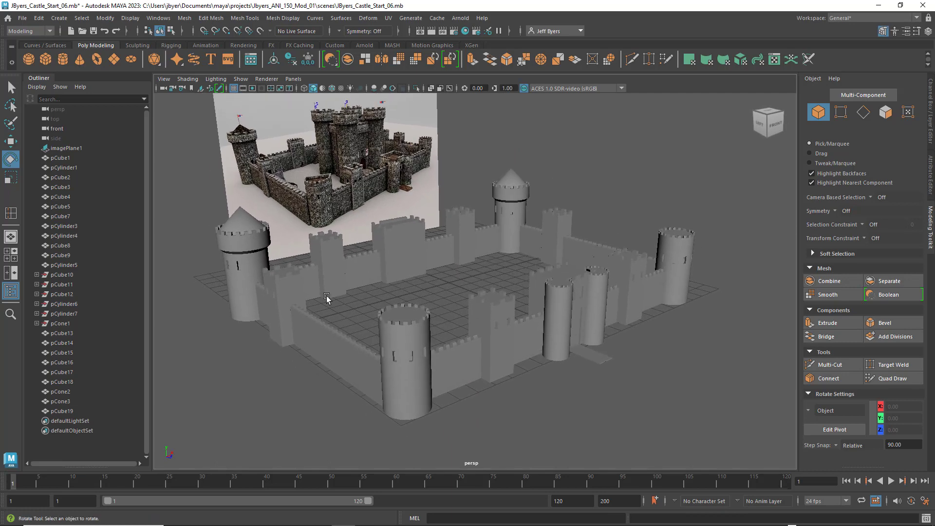